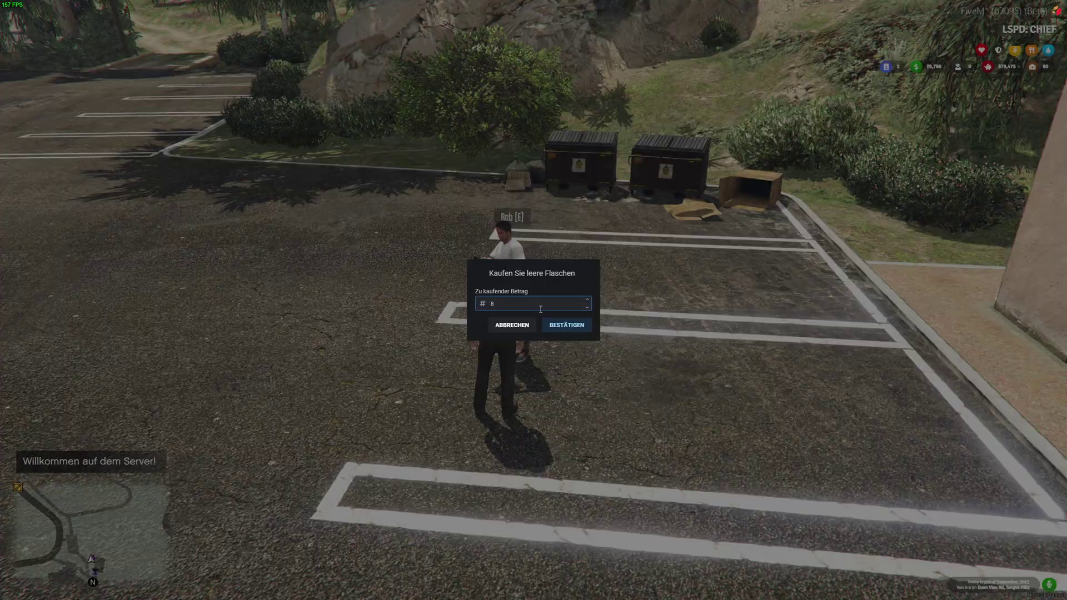
Step: Buy 8 empty wine bottles from the vineyard vendor and bottle the processed wine at the still beside the building
left_click(564, 325)
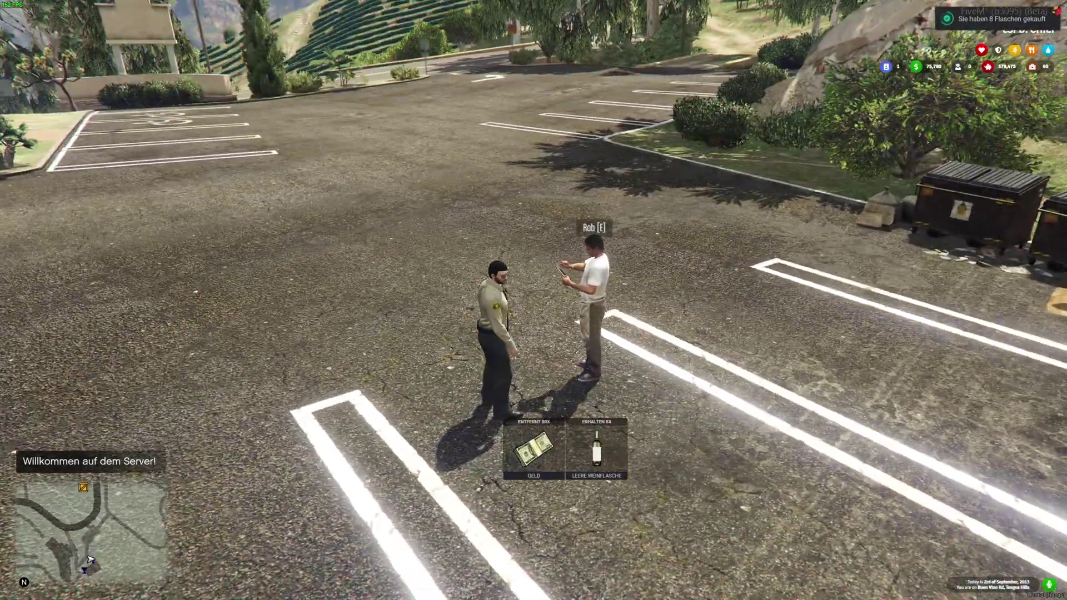
key("w")
key("w")
key("w")
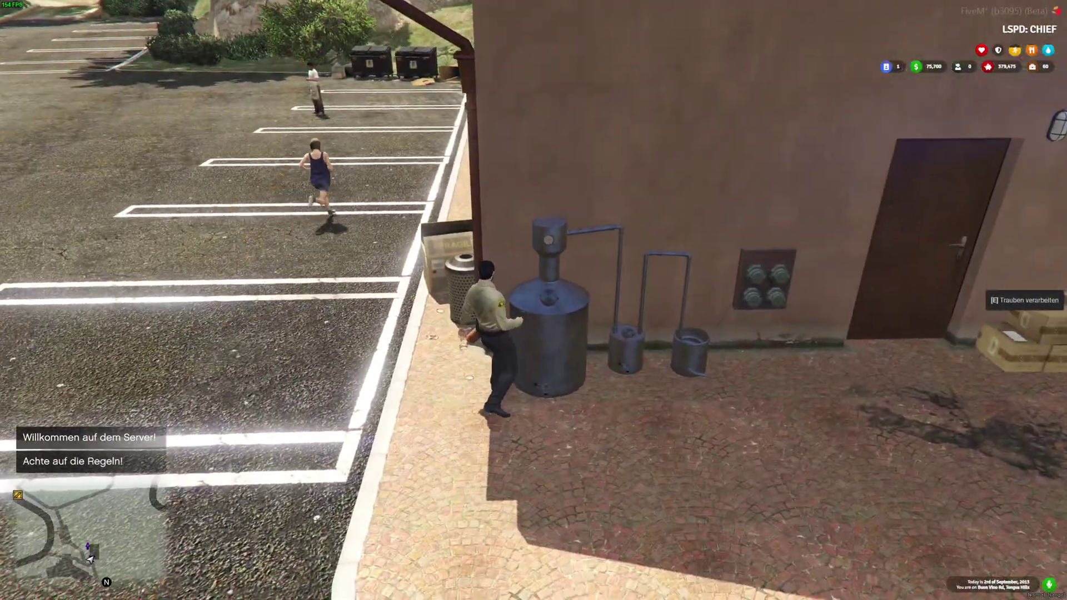
key("e")
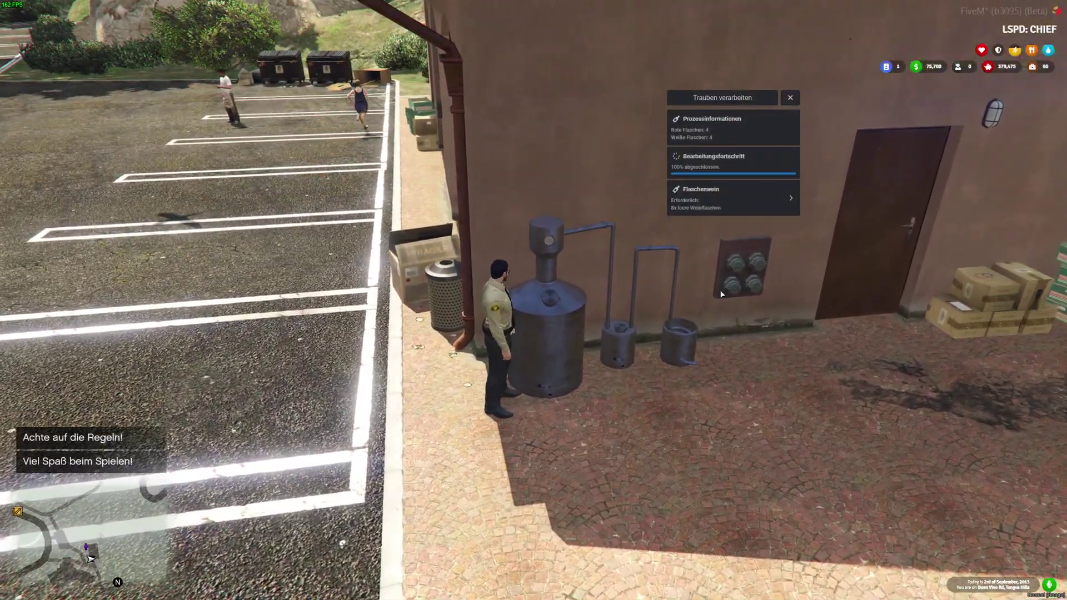
left_click(712, 209)
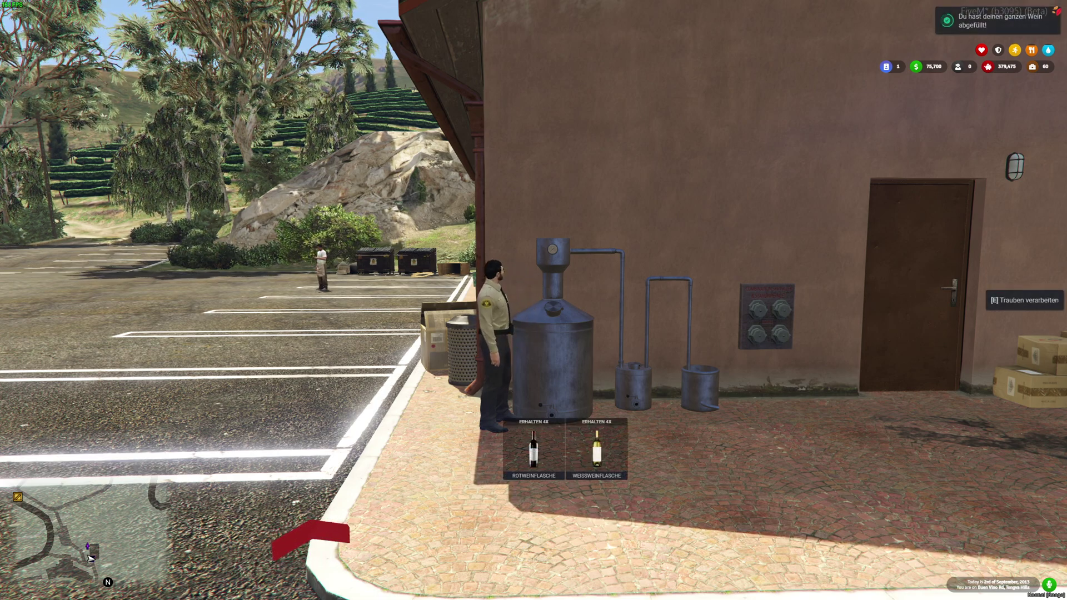
Step: Check the red and white wine bottles in the character's inventory
key("w")
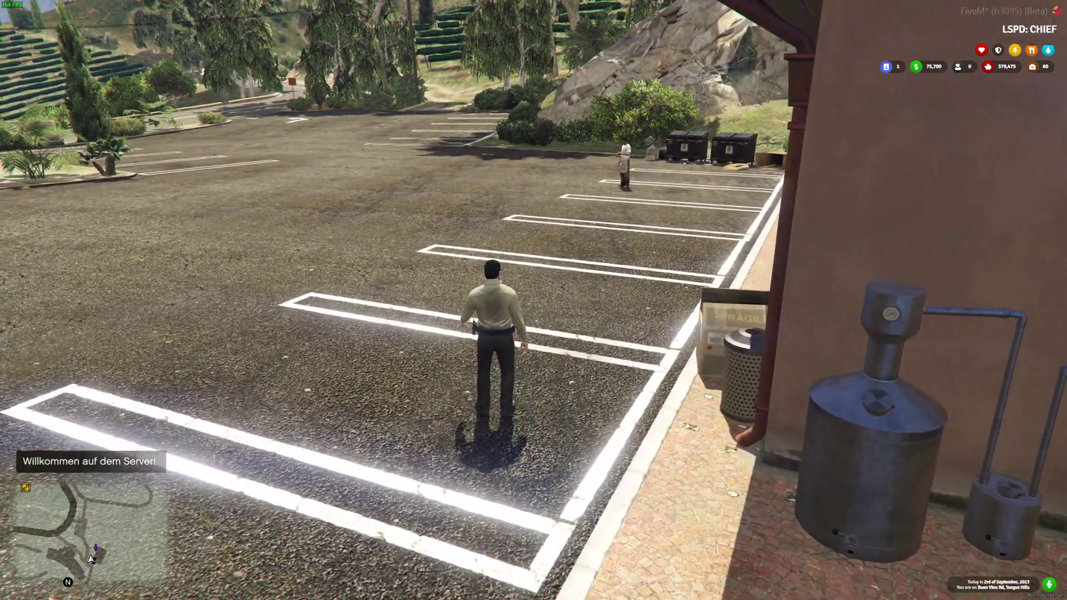
key("F2")
scroll(352, 368, "down", 5)
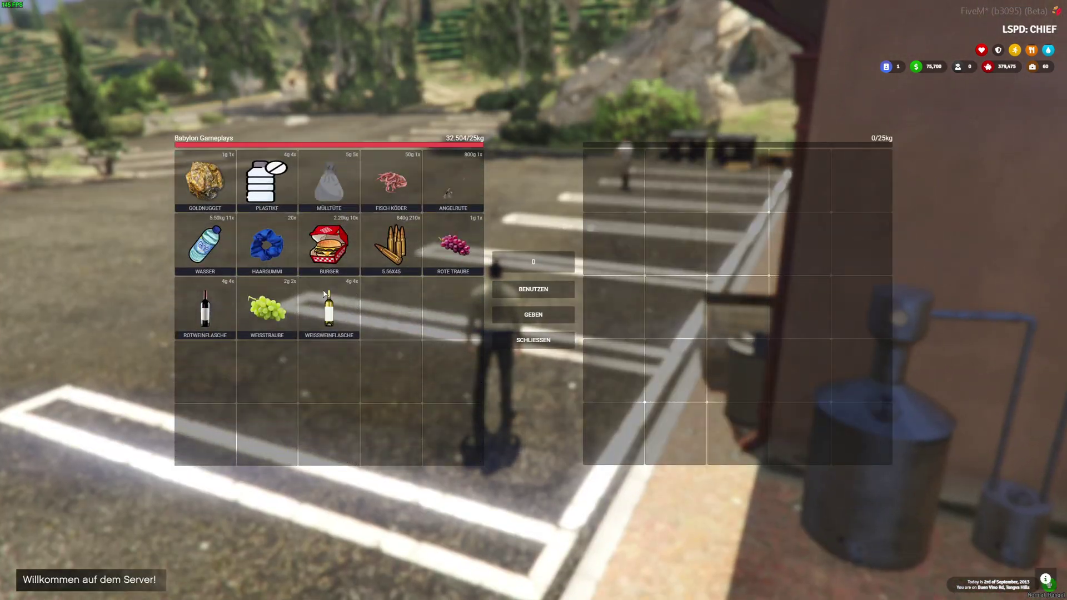
left_click_drag(216, 315, 207, 371)
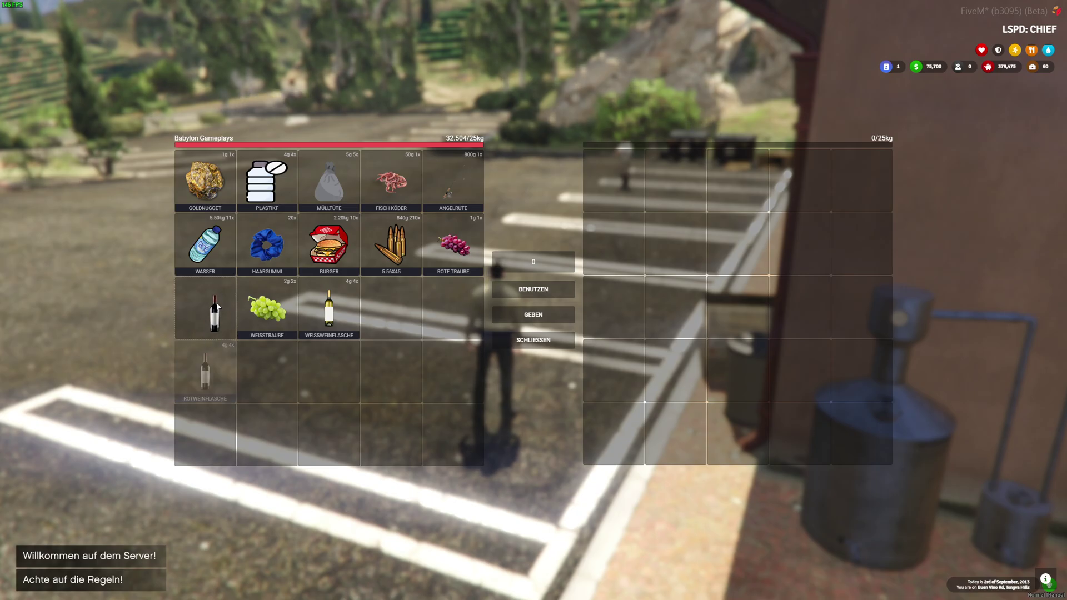
left_click_drag(341, 315, 331, 368)
key("F2")
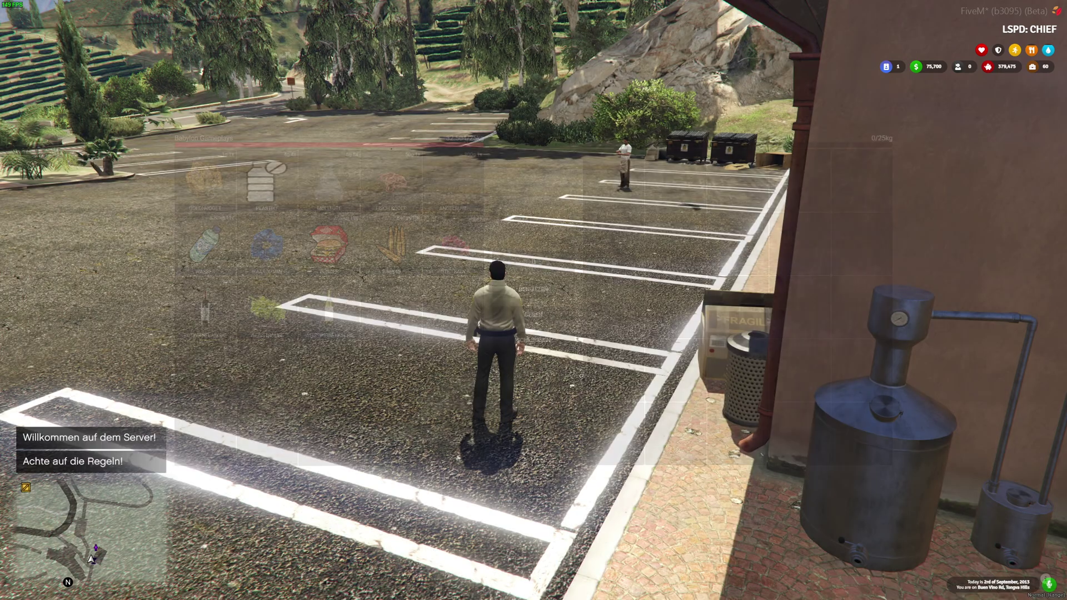
Step: Return to the vineyard vendor in the parking lot and sell the bottled red and white wine
key("w")
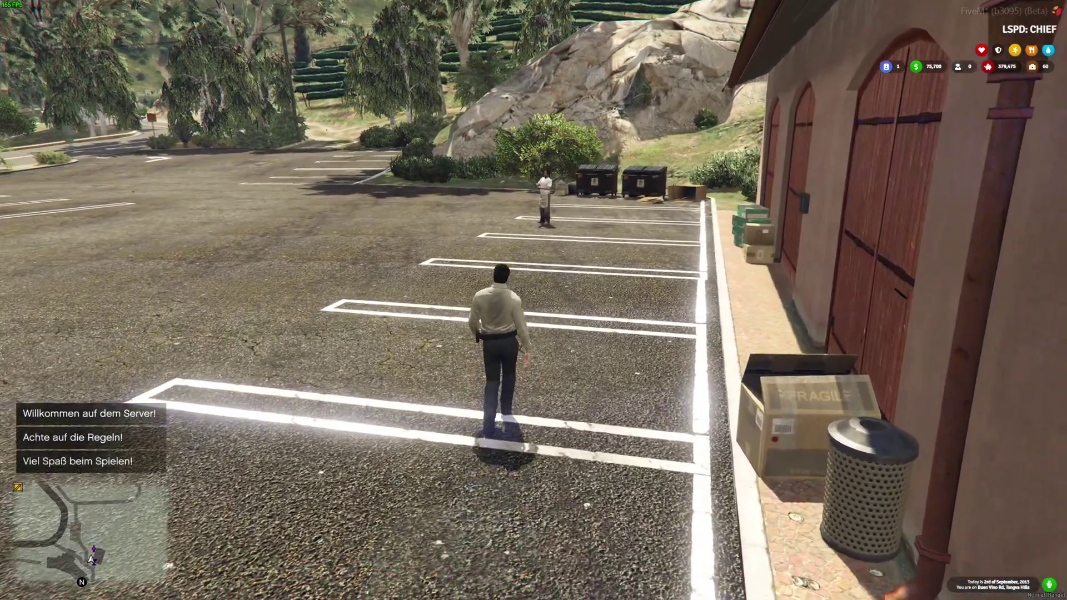
key("w")
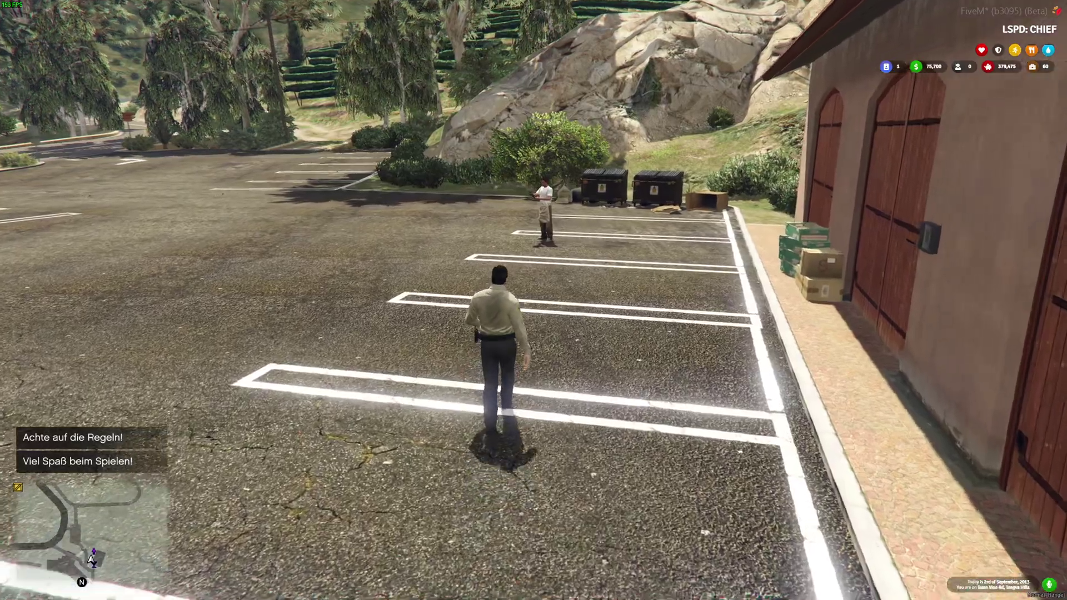
key("w")
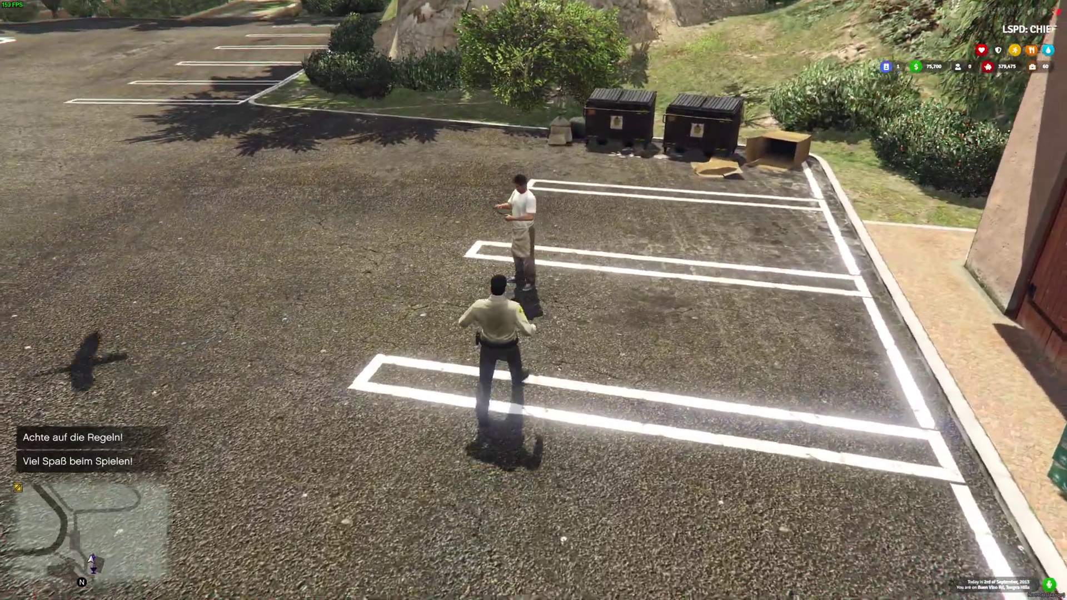
key("e")
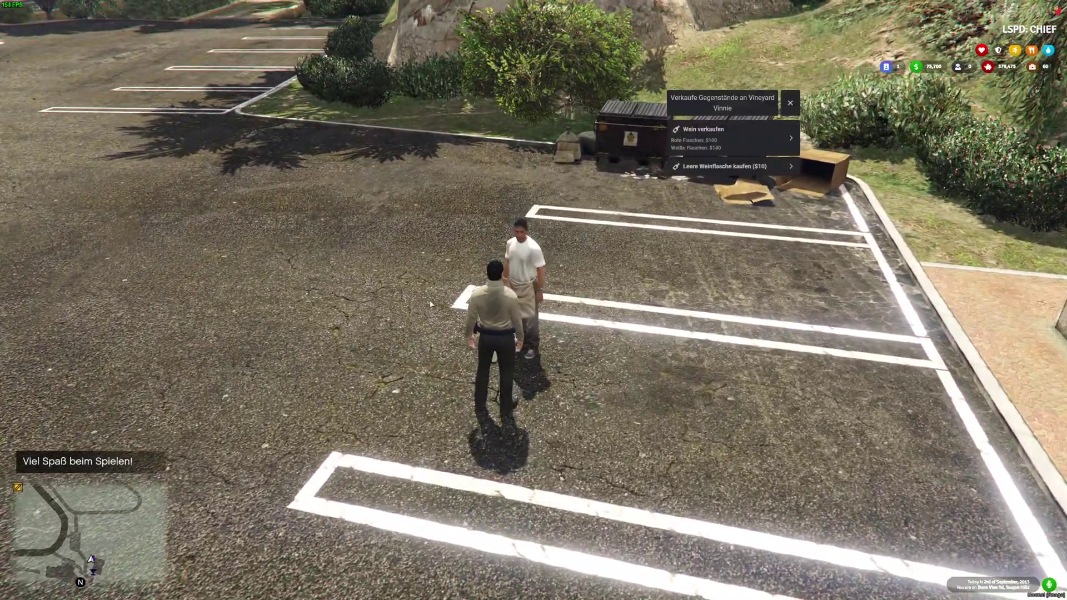
left_click(728, 138)
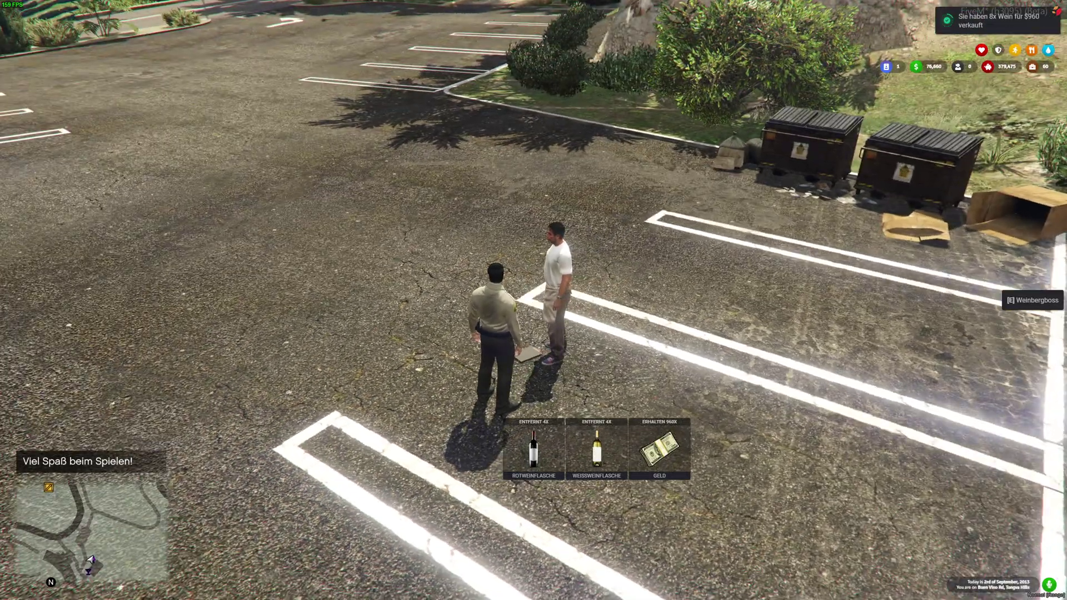
Step: Check the inventory to see whether any wine bottles remain after the sale
key("w")
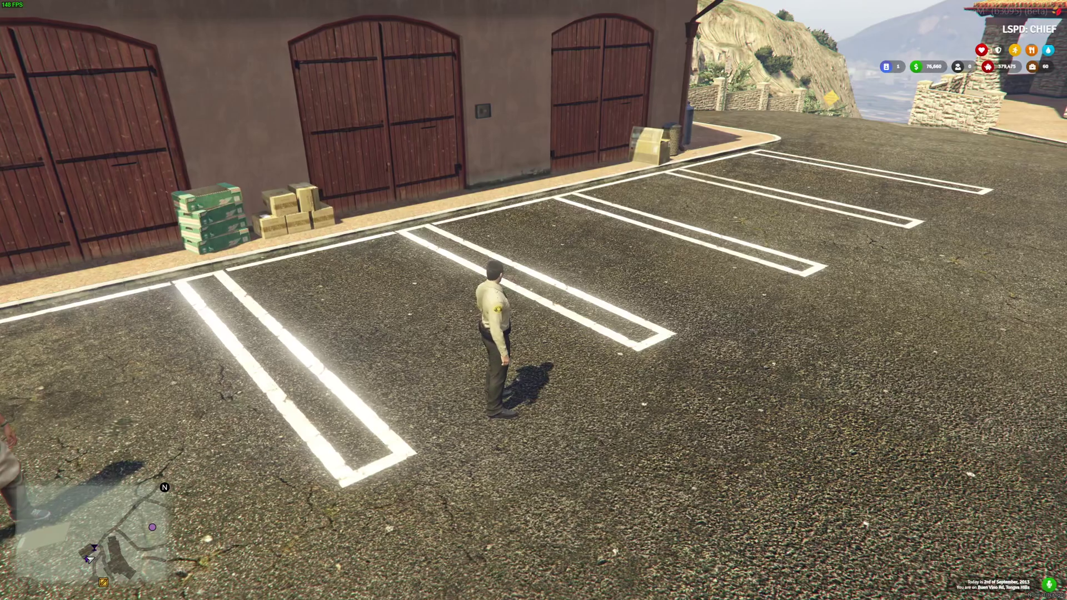
key("F2")
scroll(406, 354, "down", 5)
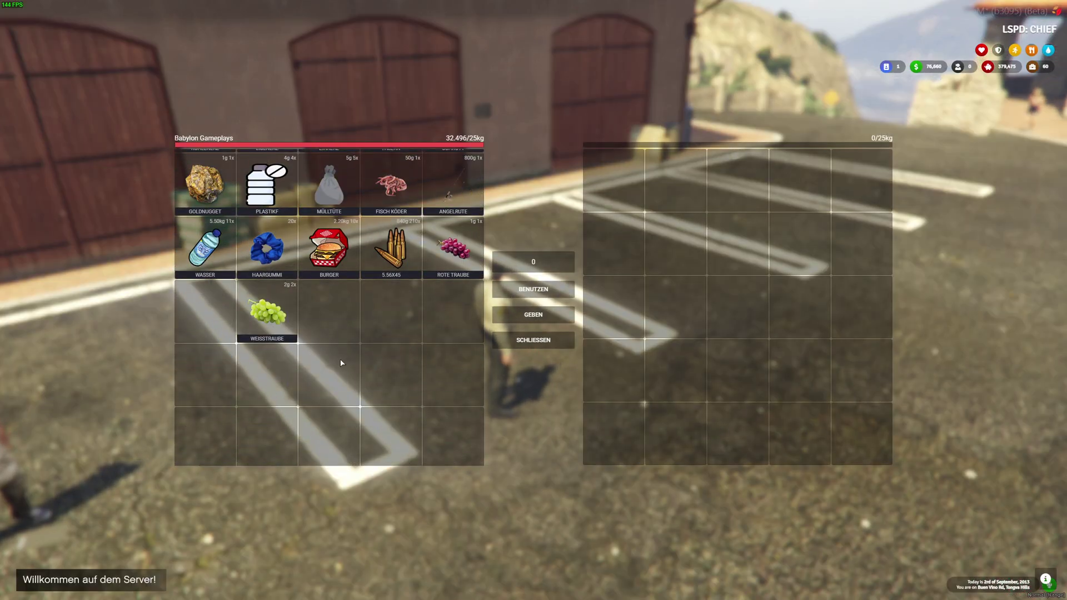
key("Escape")
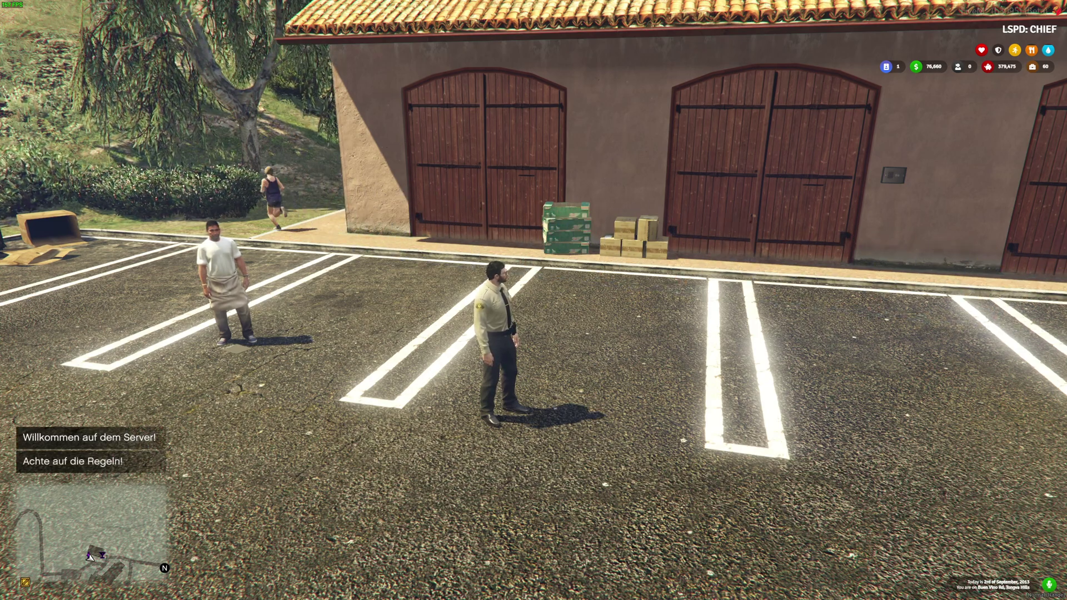
Step: Exit the game and move the stevo_advancedvineyard and stevo_lib-main archives beside the [traubenjob] folder on the desktop
key("alt+F4")
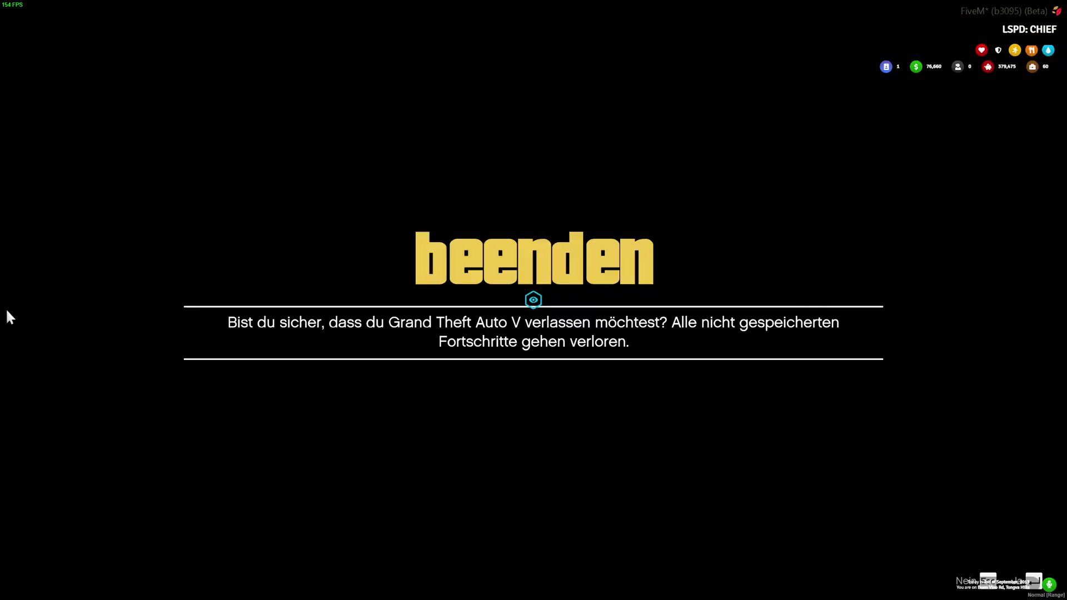
key("Return")
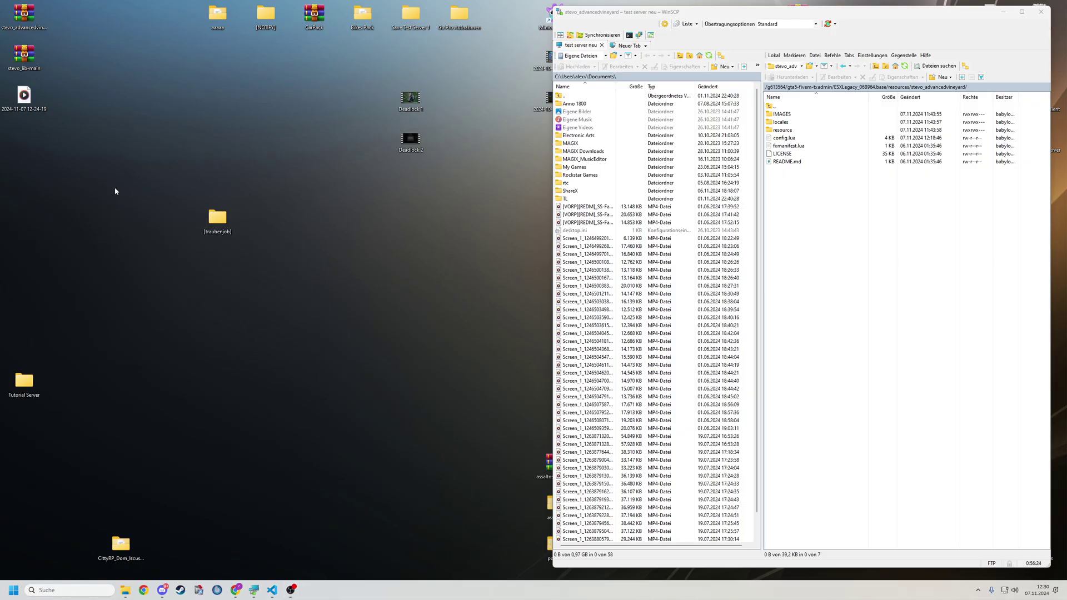
left_click_drag(73, 27, 28, 66)
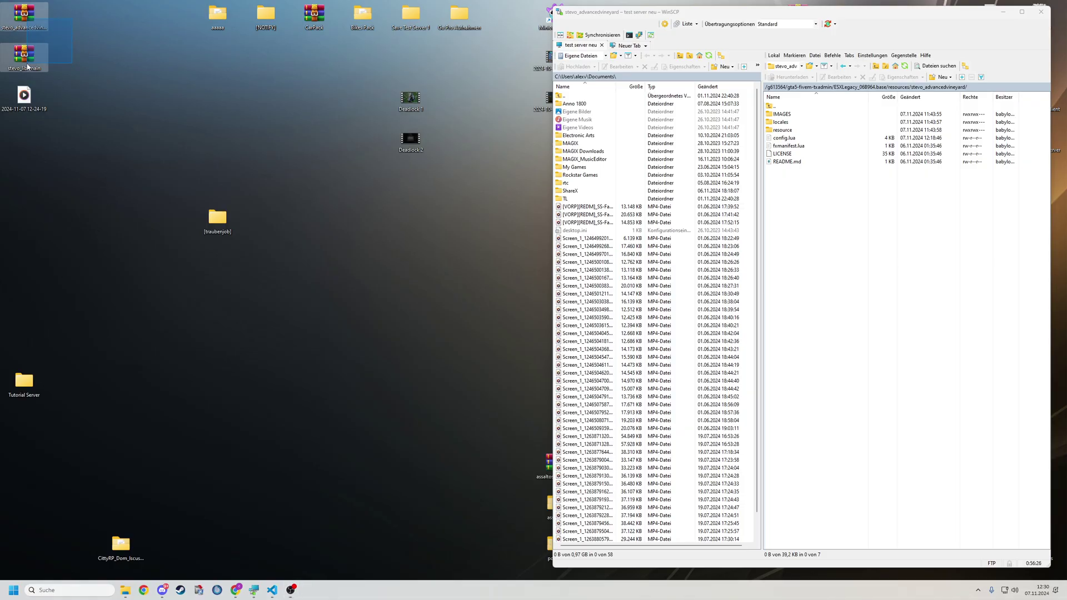
left_click_drag(35, 24, 126, 193)
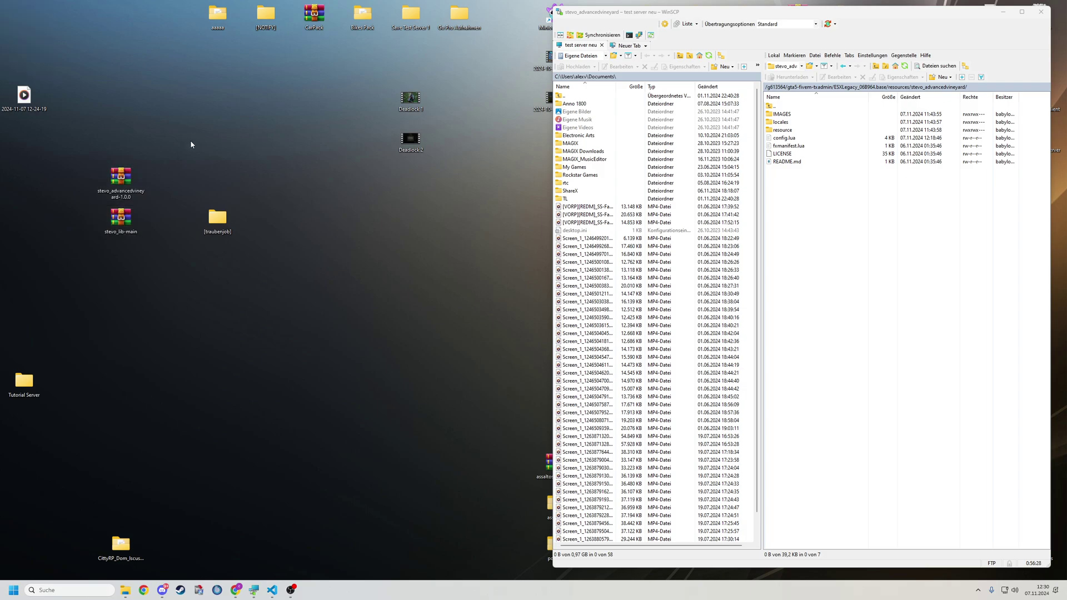
Step: Open the [traubenjob] folder and examine the contents of the stevo_advancedvineyard archive
left_click_drag(93, 135, 169, 189)
left_click_drag(88, 267, 145, 228)
left_click_drag(220, 226, 209, 237)
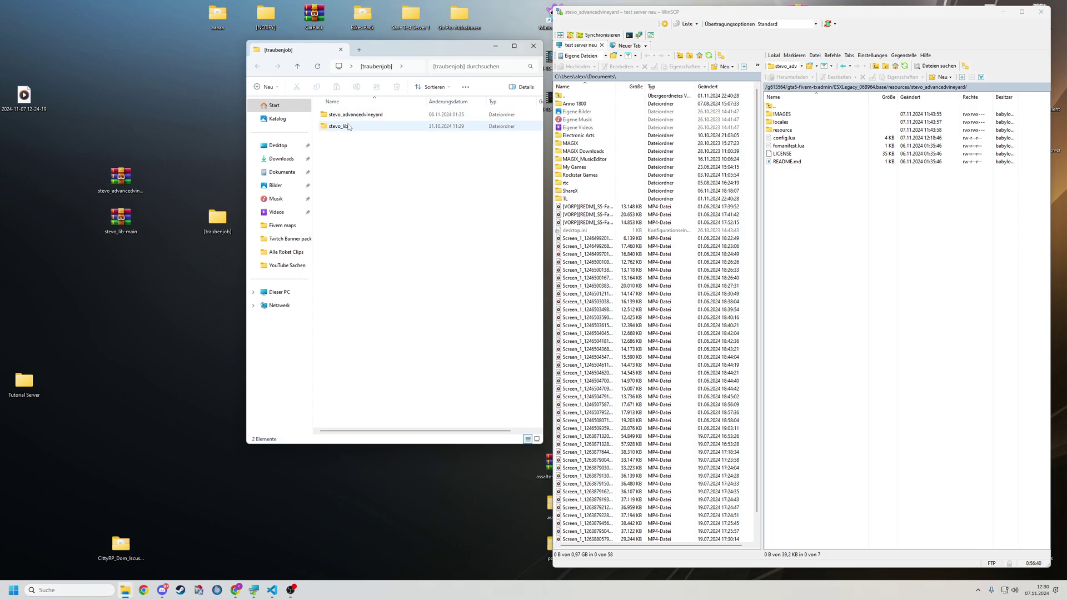
double_click(121, 177)
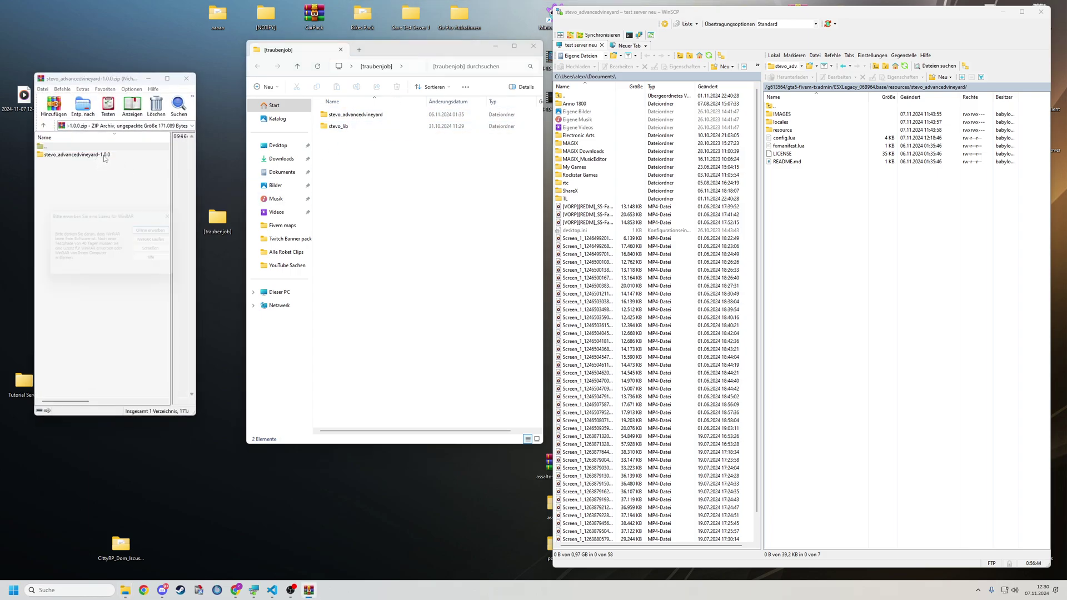
left_click(177, 213)
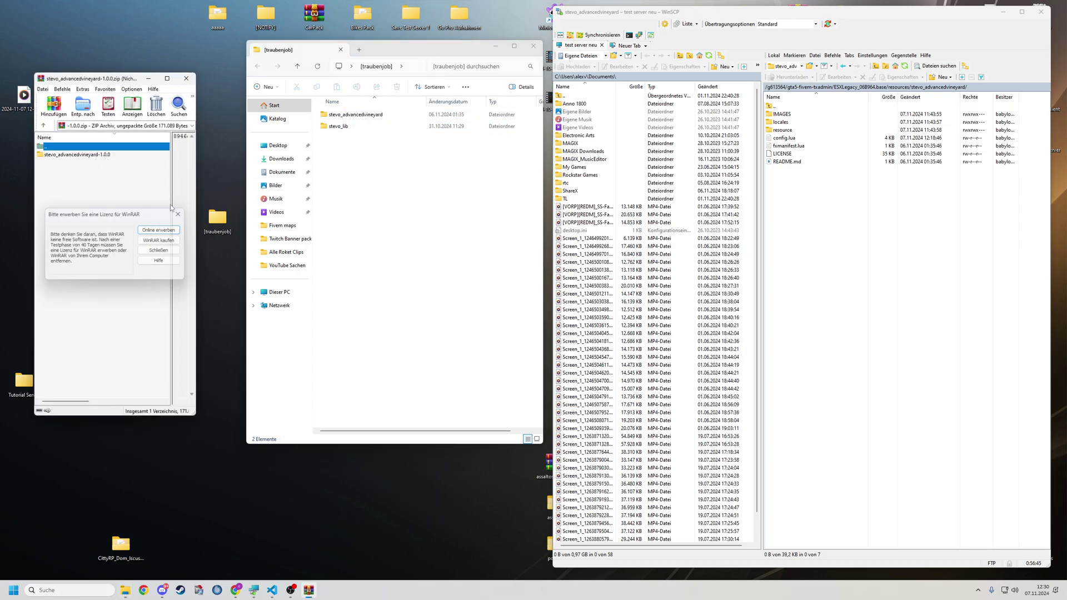
left_click(103, 155)
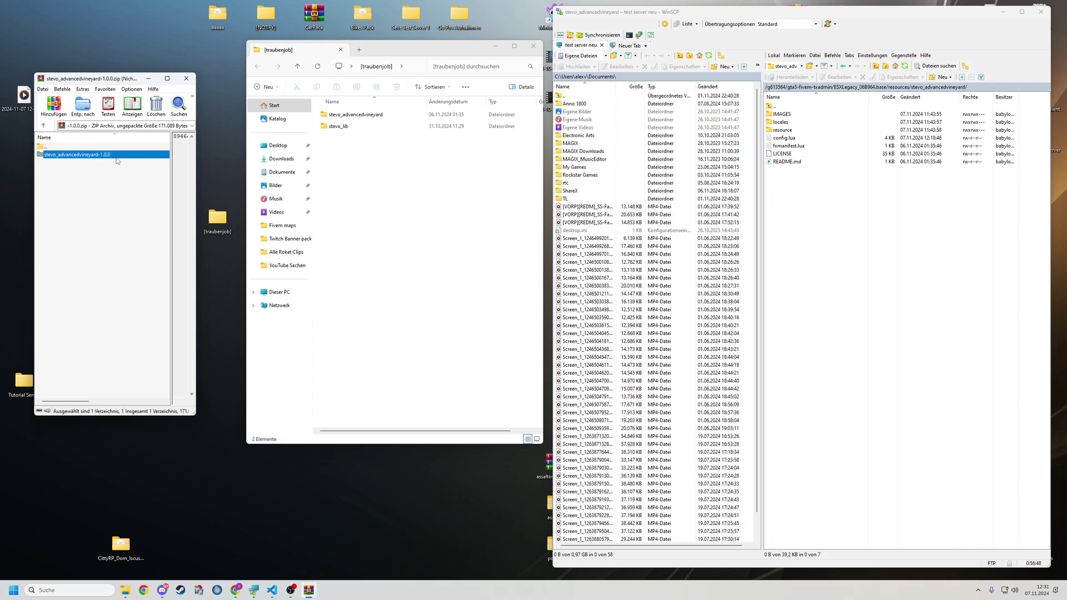
left_click(186, 81)
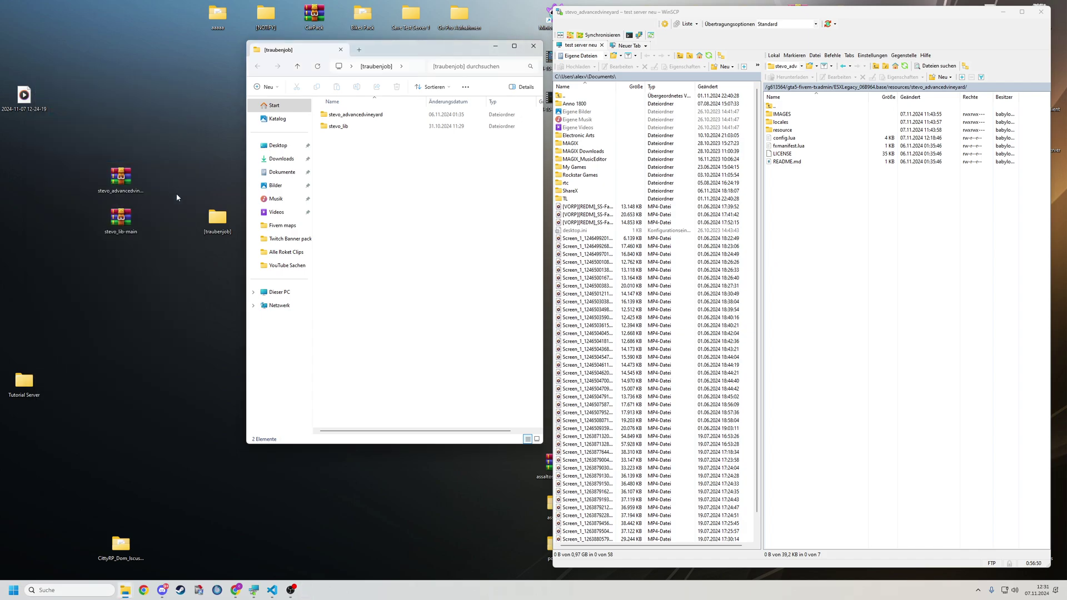
Step: Examine the contents of the stevo_lib-main archive and close it
double_click(125, 220)
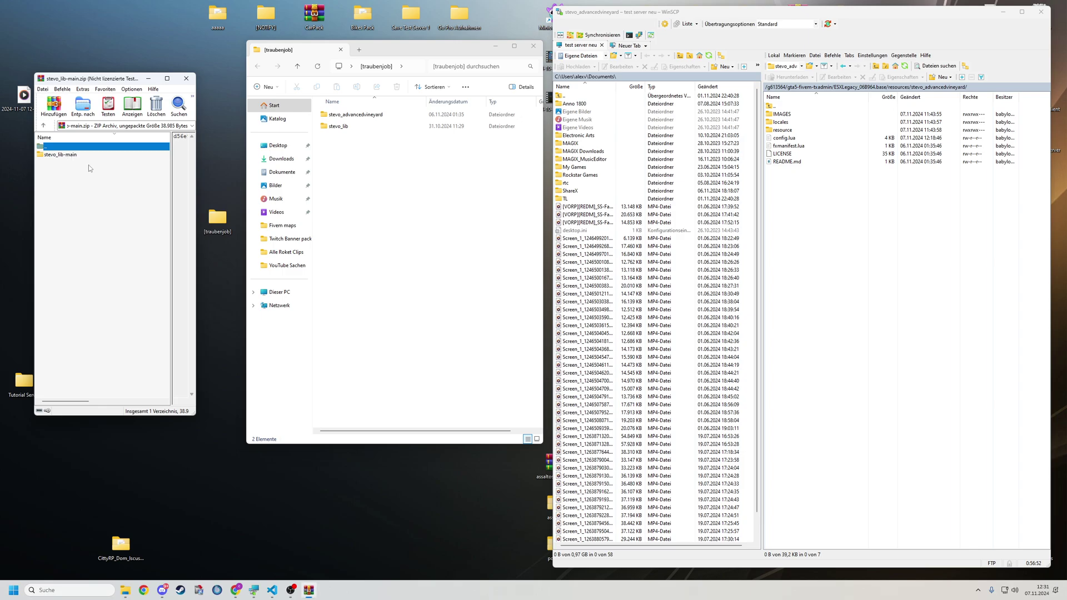
left_click(178, 215)
left_click(186, 78)
Step: Go up to the server's ESXLegacy base folder and look at tutorial.cfg alongside the two folders in [traubenjob]
left_click_drag(331, 145, 365, 120)
left_click_drag(403, 56, 400, 66)
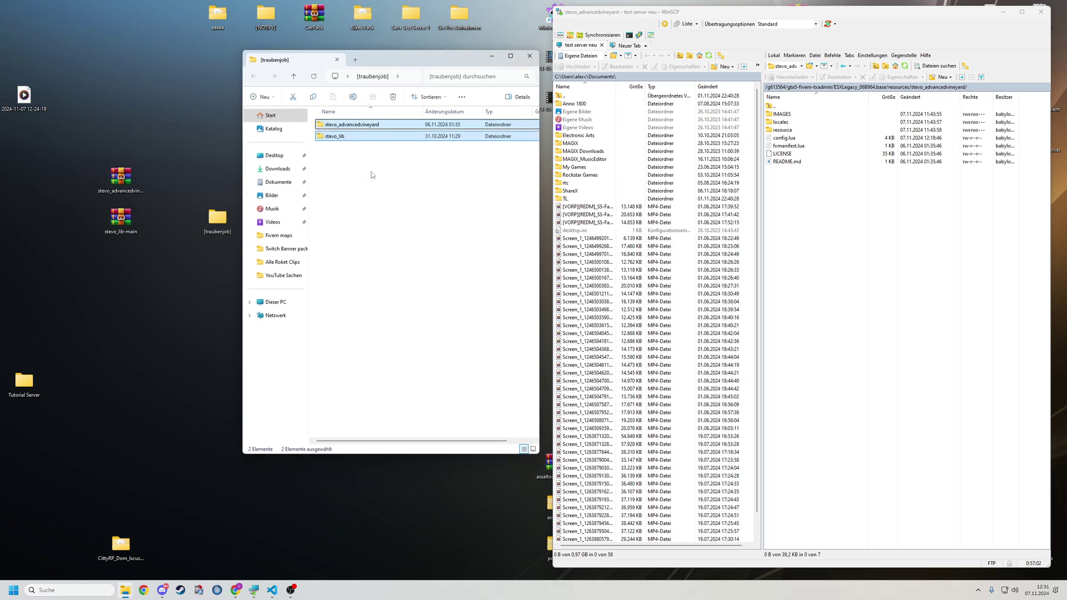
double_click(785, 106)
double_click(785, 106)
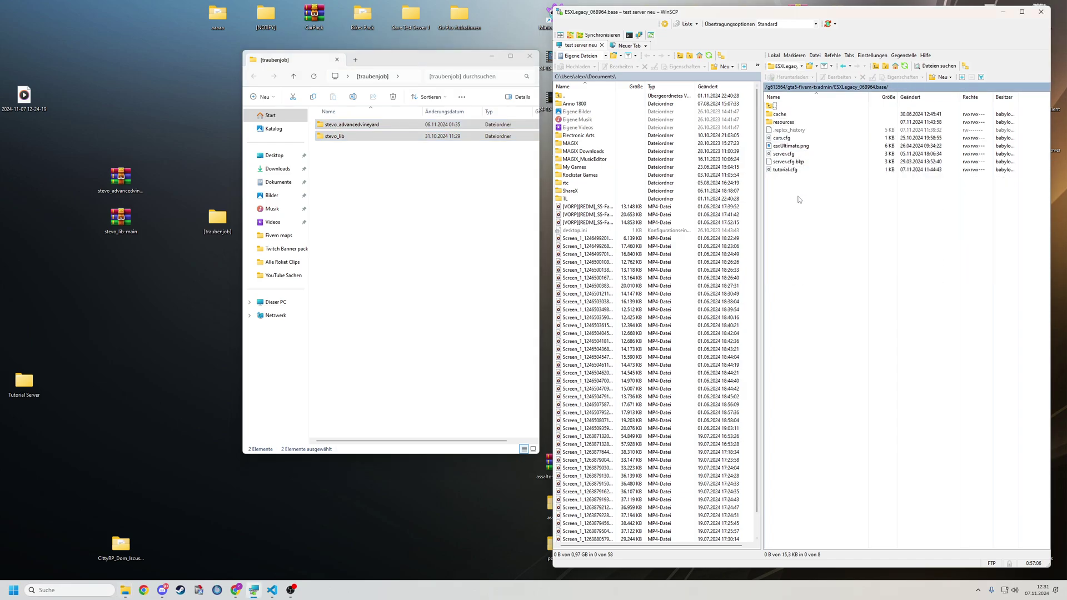
double_click(786, 170)
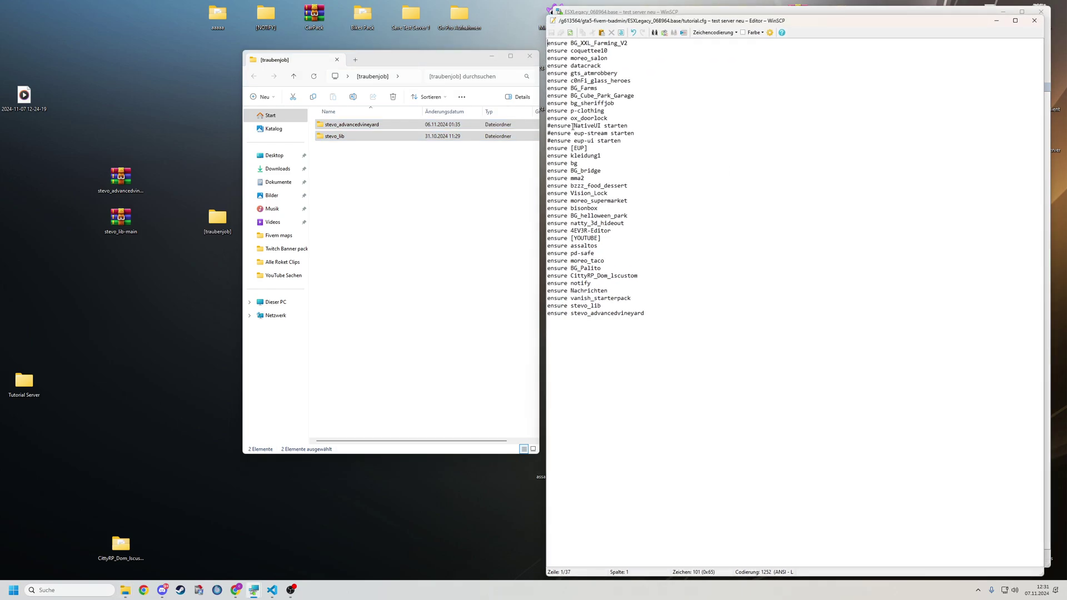
left_click_drag(346, 154, 376, 126)
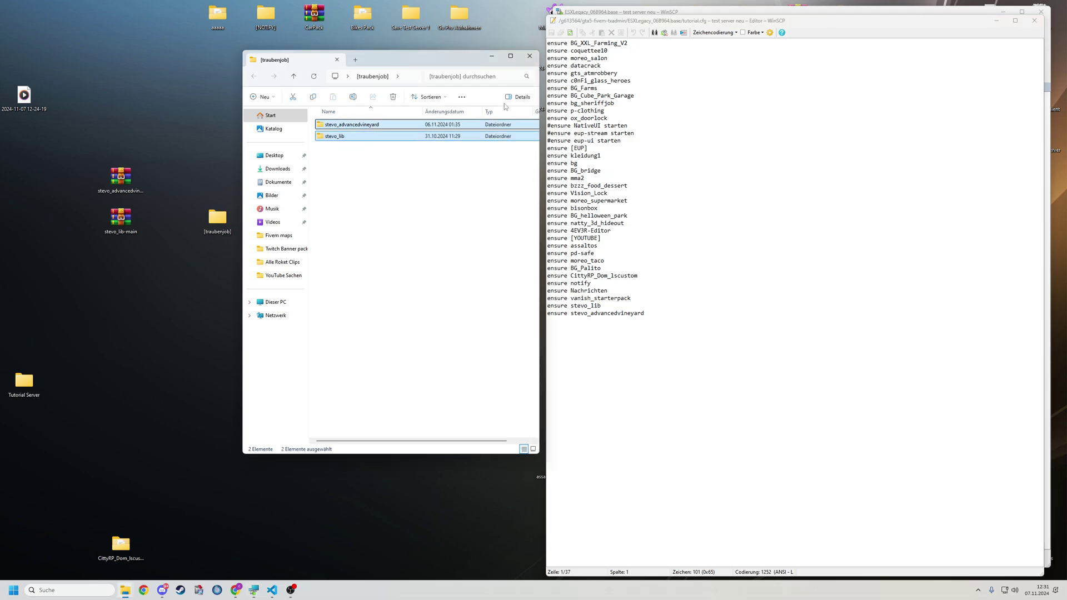
left_click(1033, 25)
Step: Try to copy the stevo_advancedvineyard and stevo_lib folders into the server's resources folder
double_click(783, 123)
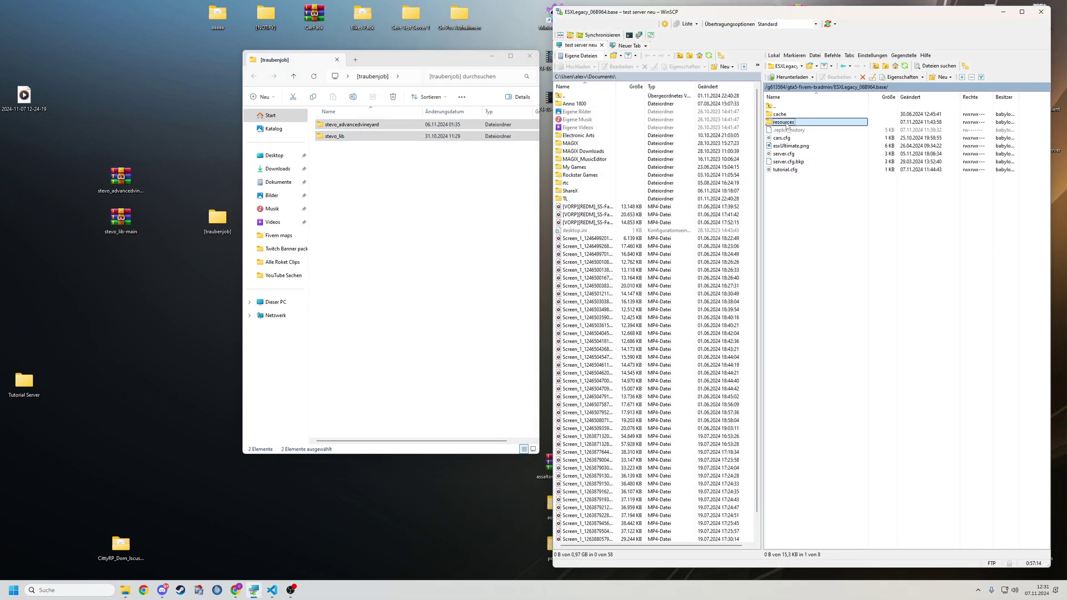
left_click_drag(384, 136, 828, 343)
left_click_drag(418, 170, 795, 169)
Step: Review the ensure lines for stevo_lib and stevo_advancedvineyard in tutorial.cfg against the resource folder names
double_click(786, 171)
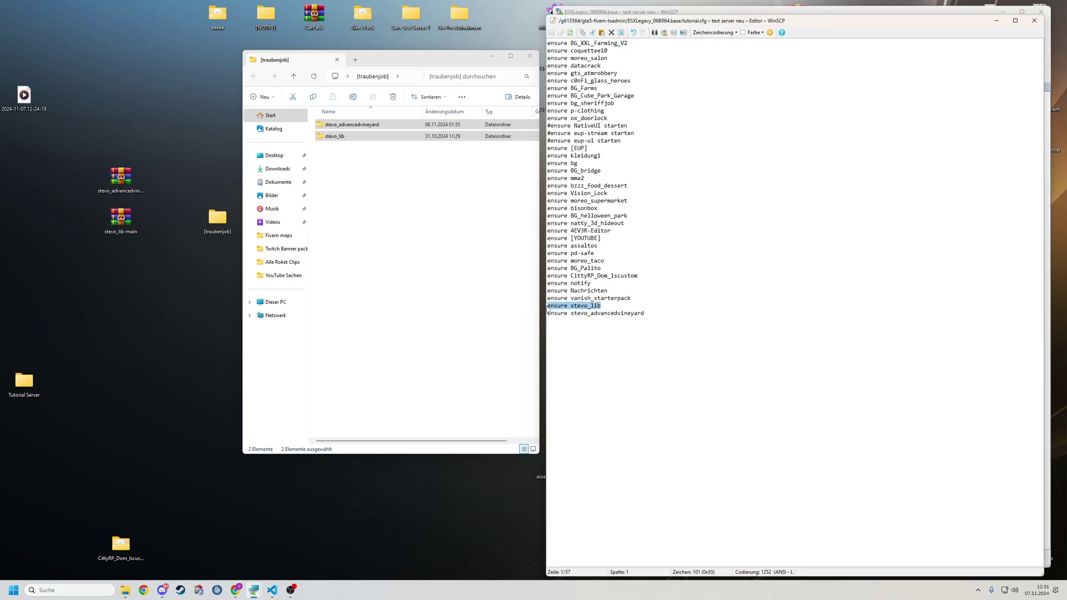
left_click(340, 139)
left_click(667, 309)
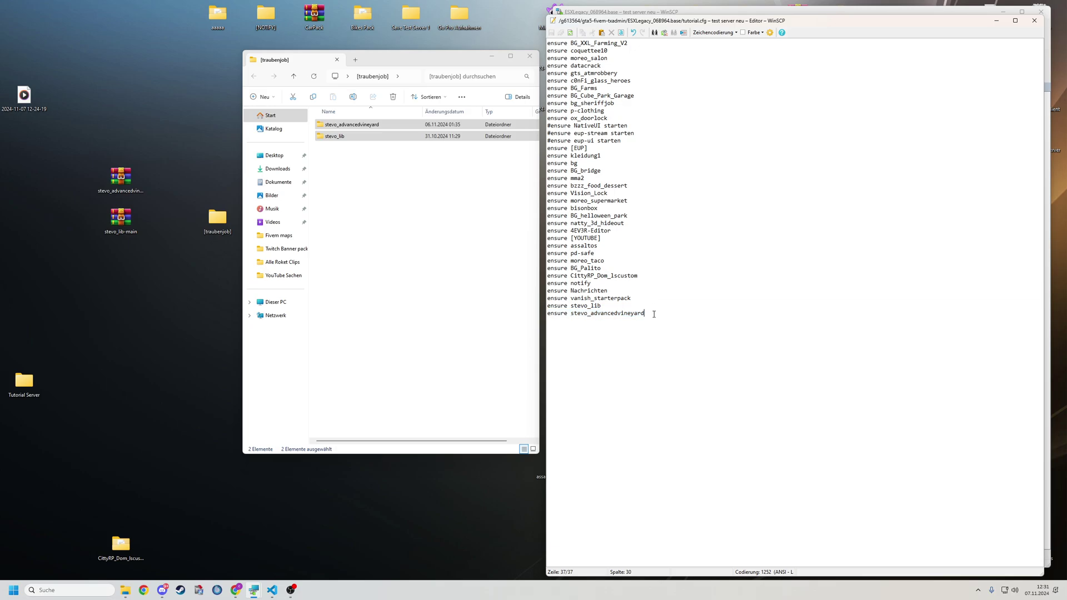
left_click(1034, 21)
Step: Open the IMAGES folder inside stevo_advancedvineyard and select its five item images, from emptywinebottle to whitewinebottle
left_click(422, 249)
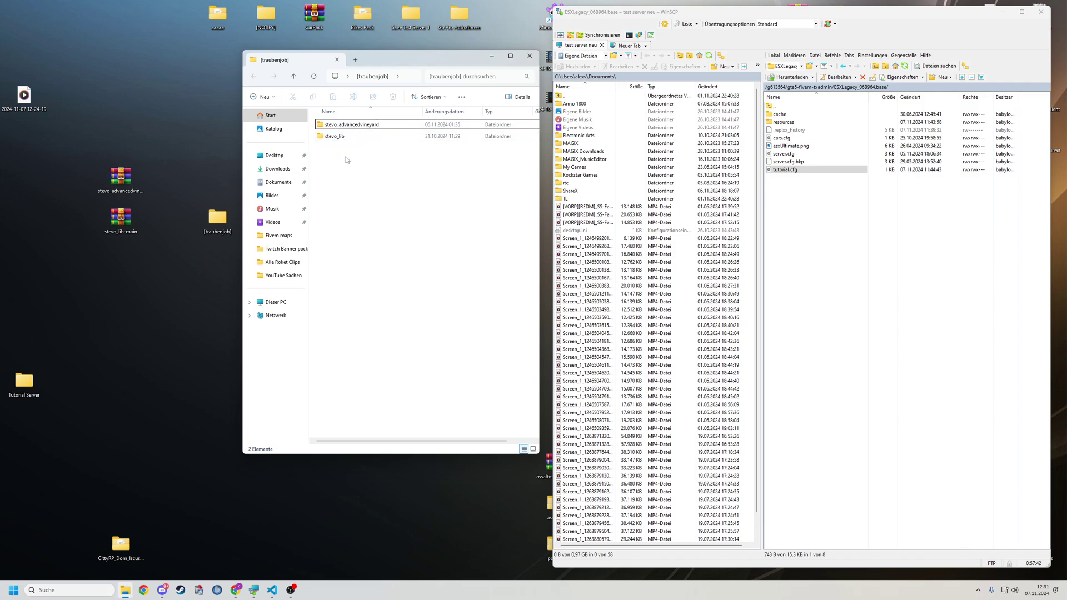
double_click(347, 125)
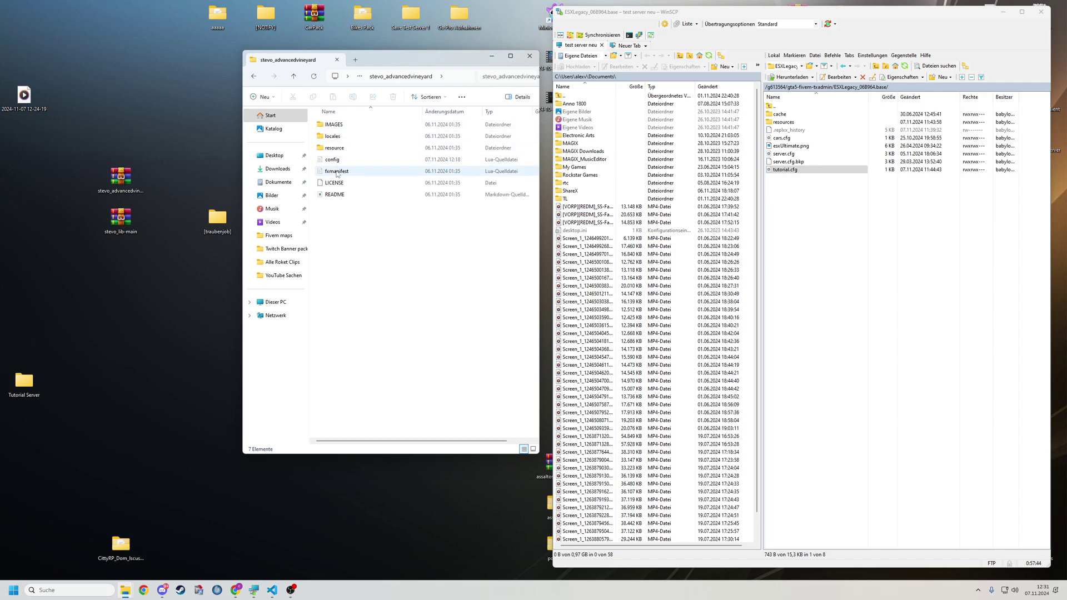
left_click(336, 126)
double_click(336, 127)
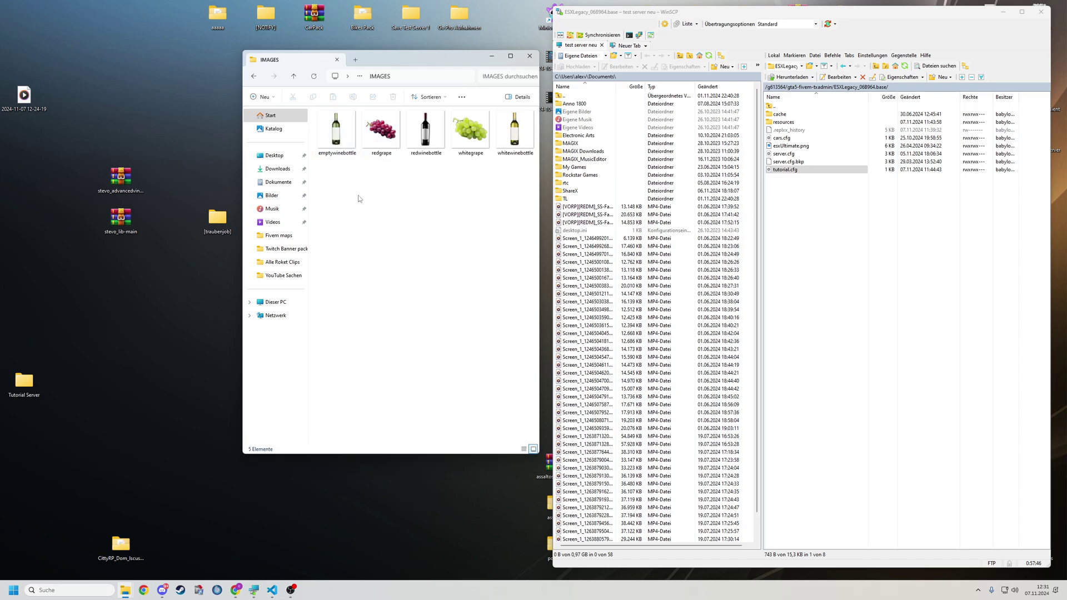
left_click_drag(340, 179, 508, 157)
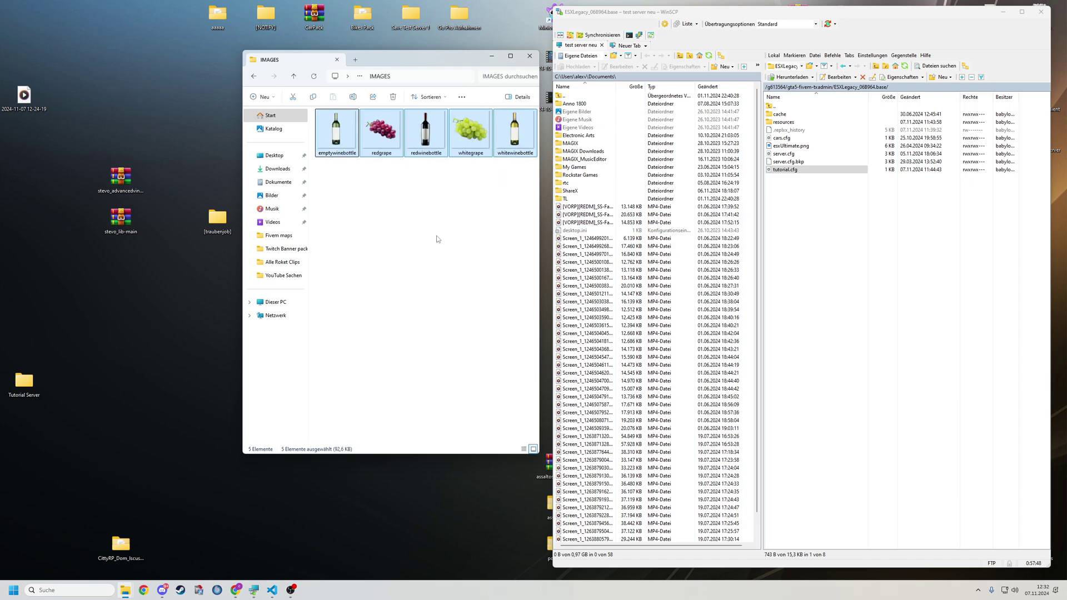
Step: Switch to phpMyAdmin, open the items table and arrange its window beside the IMAGES folder
left_click(237, 589)
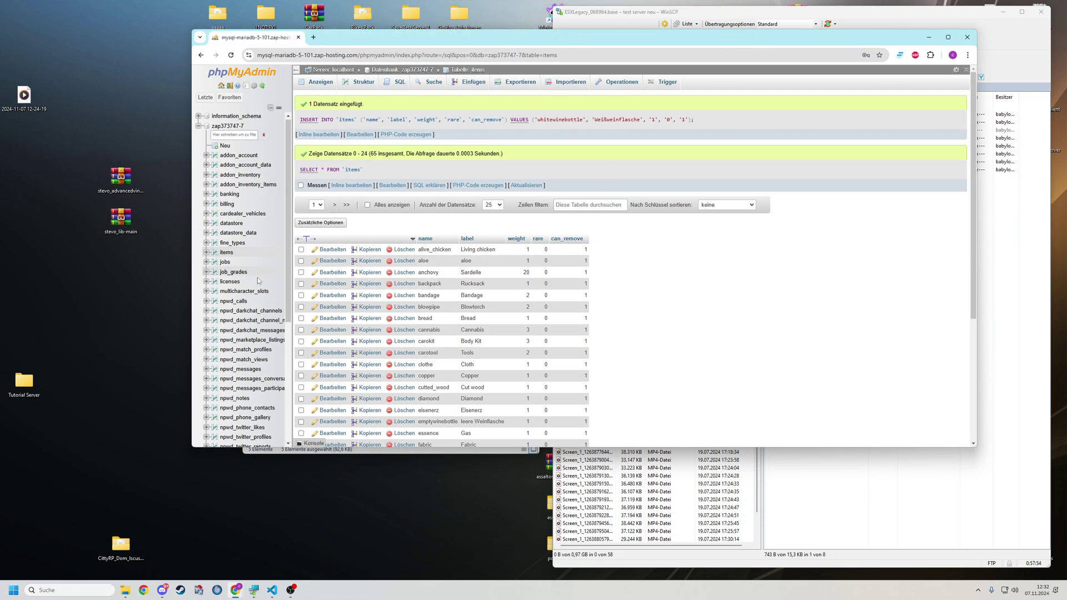
left_click(226, 253)
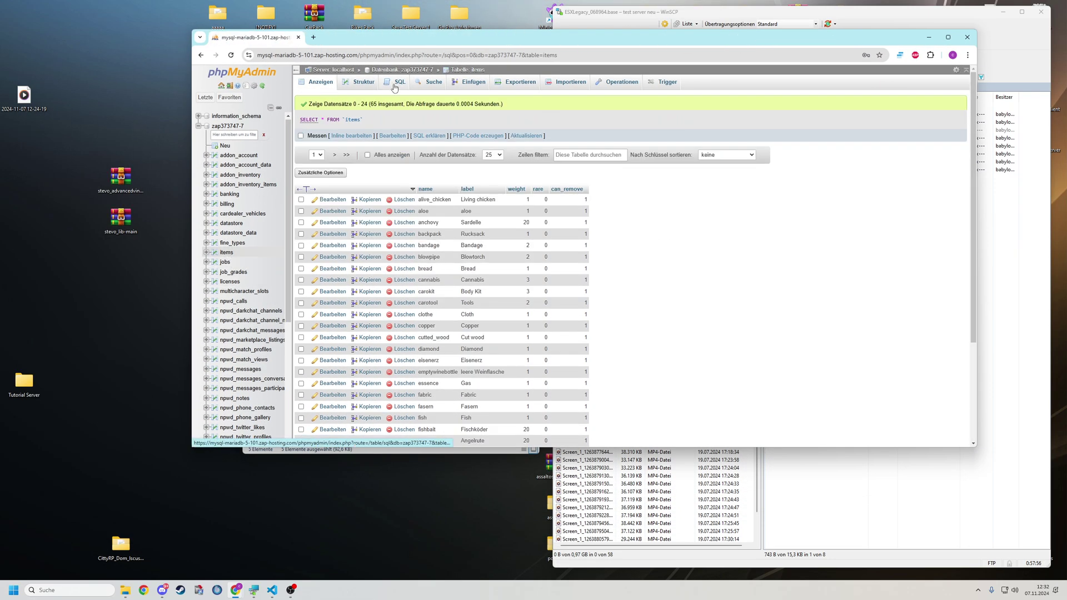
left_click_drag(194, 119, 494, 127)
left_click_drag(395, 59, 324, 48)
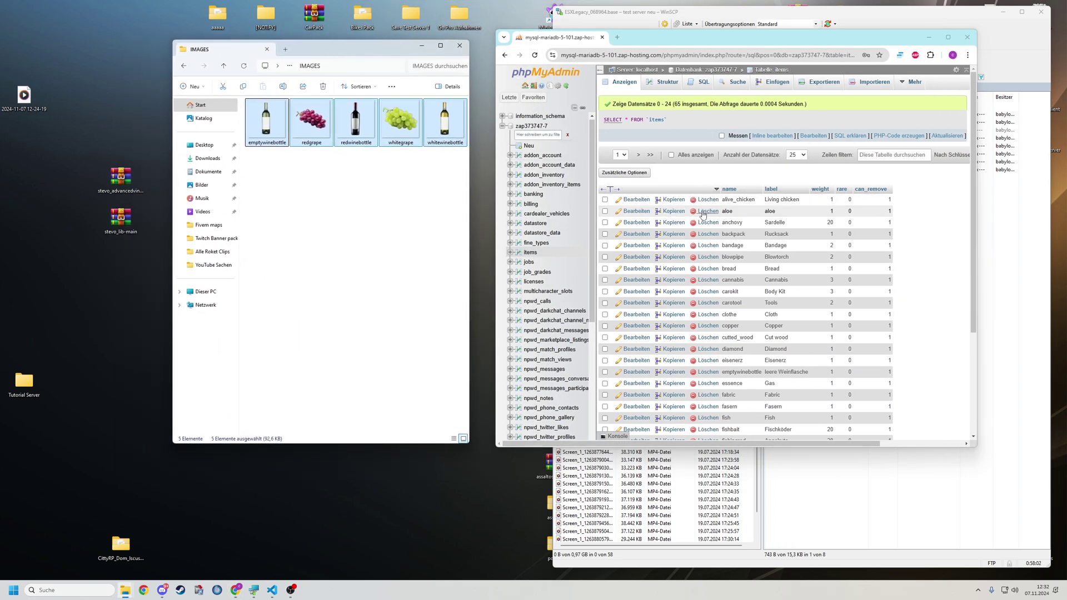
Step: Start a copy of the alive_chicken record with emptywinebottle as its name, and leave the form unsaved
left_click(673, 200)
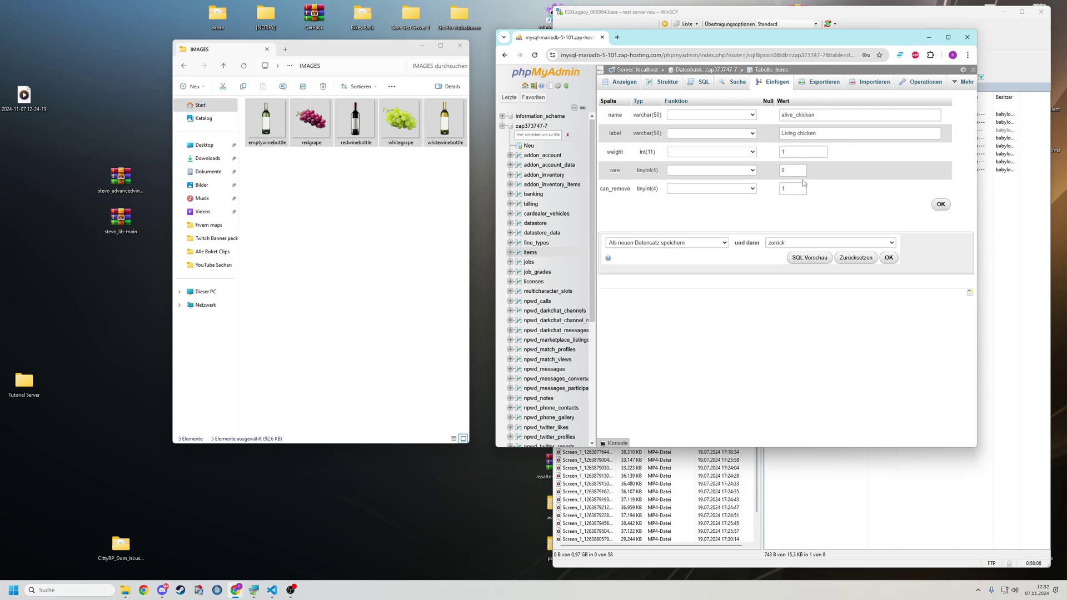
left_click(267, 144)
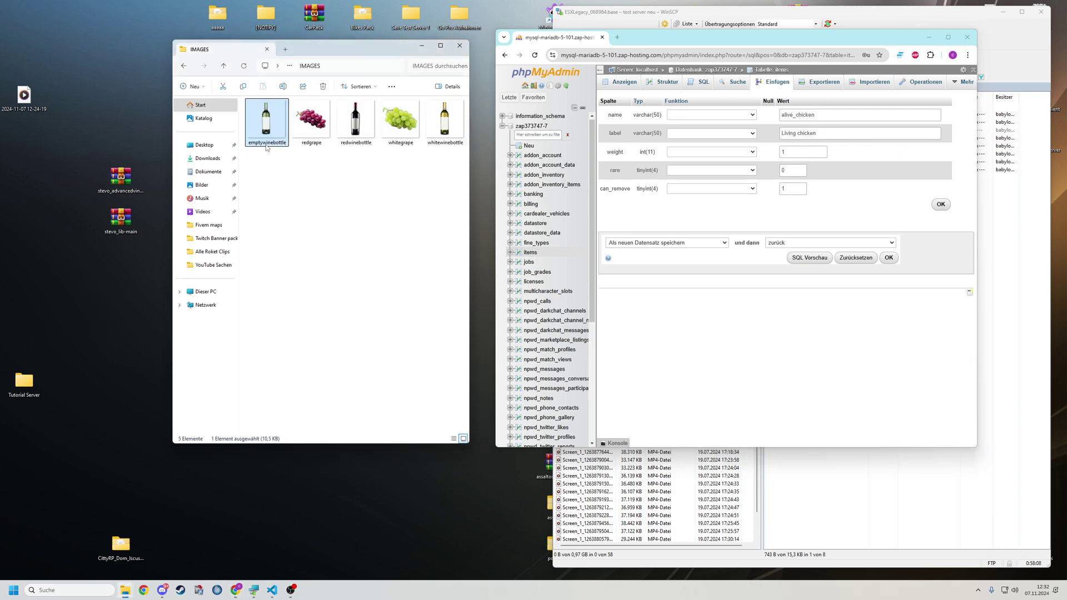
left_click(267, 179)
left_click_drag(815, 116, 719, 118)
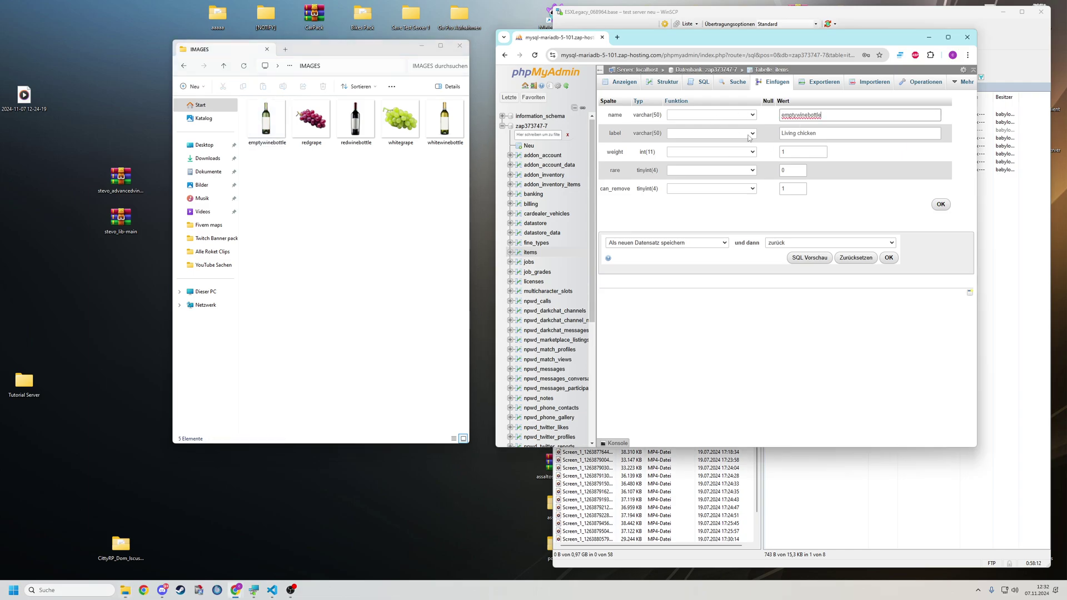
left_click_drag(825, 133, 783, 134)
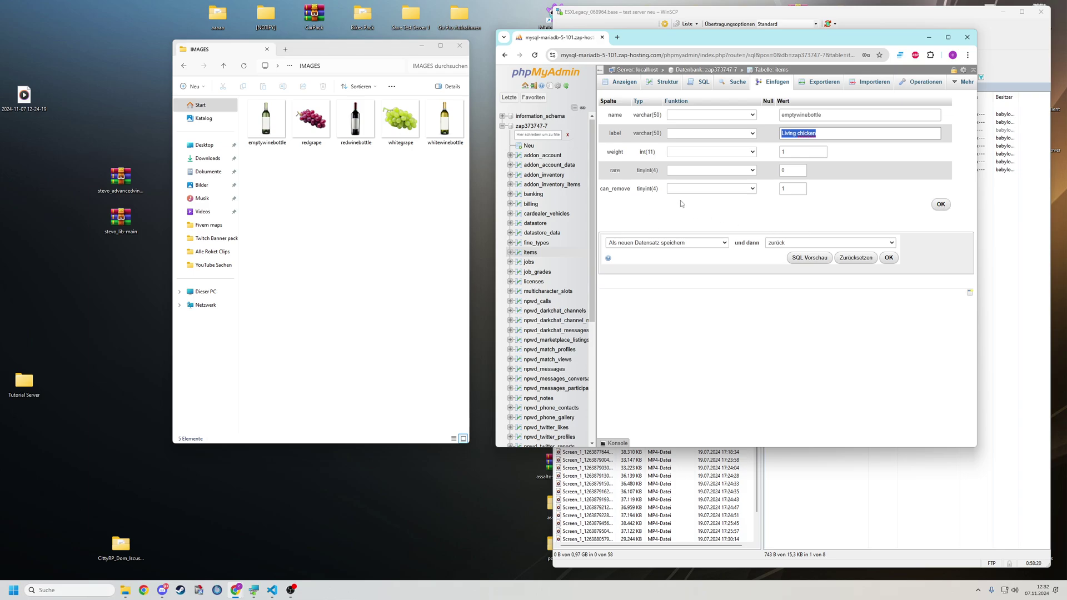
left_click(711, 217)
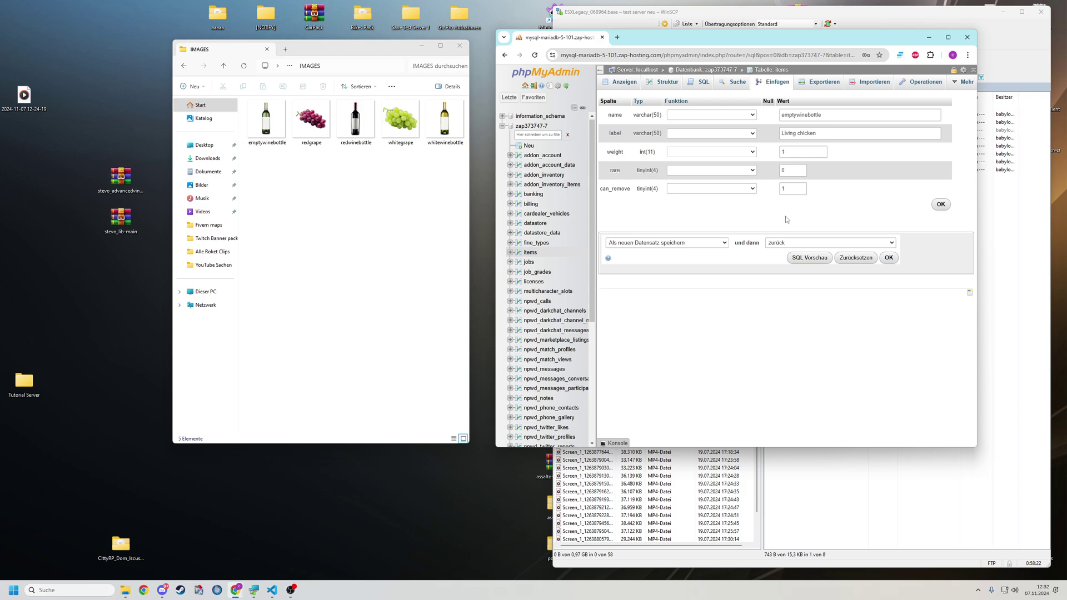
left_click_drag(589, 40, 0, 119)
left_click(354, 225)
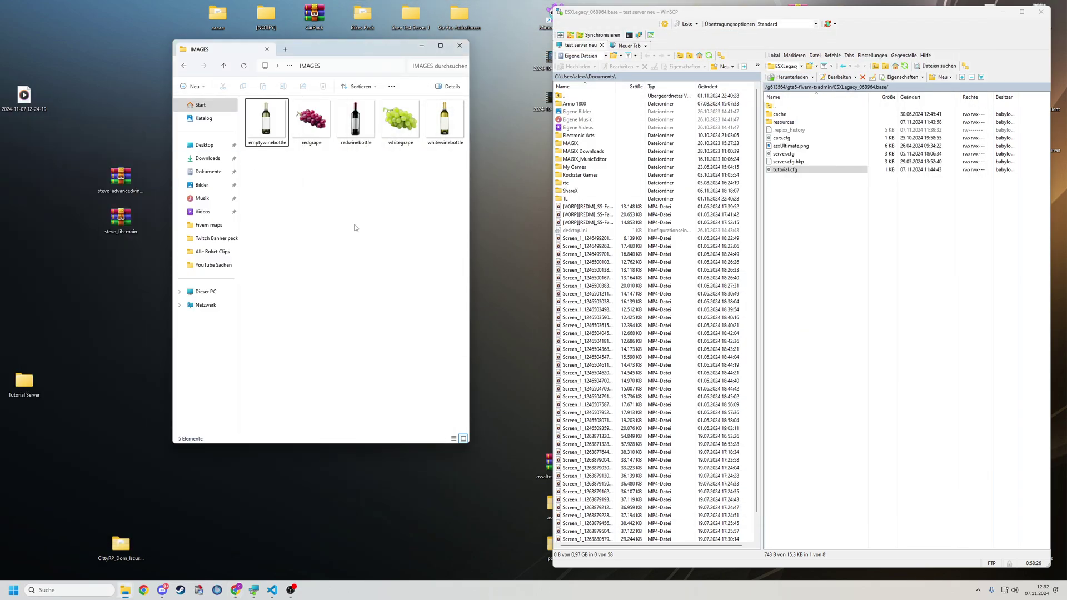
Step: Reopen the local IMAGES folder and open the server's resources/[ESX_Ultimate]/[OX]/ox_inventory/web/images folder in WinSCP
left_click(183, 65)
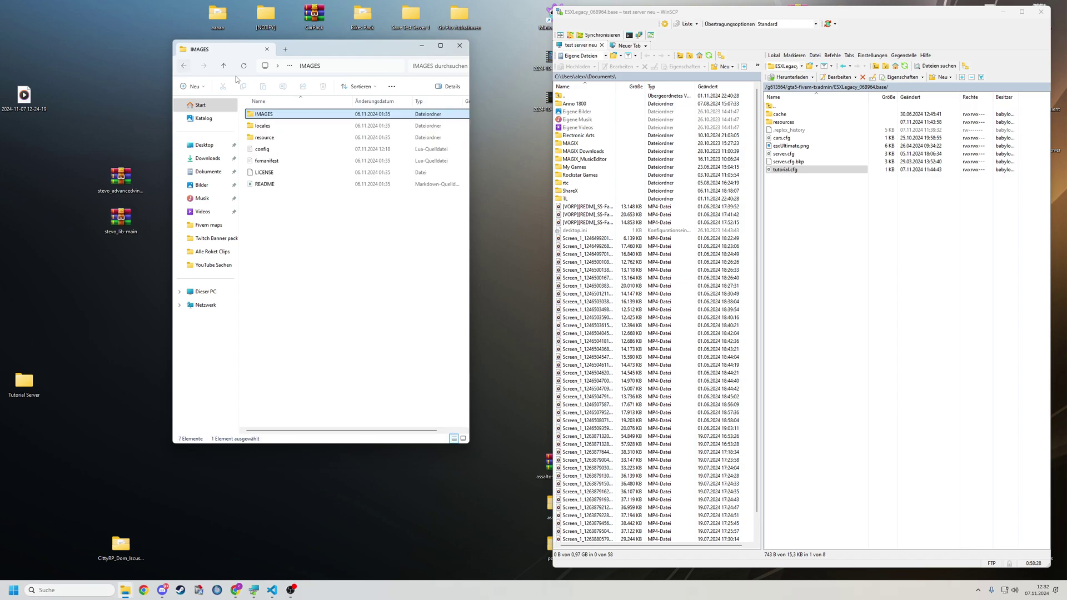
double_click(269, 114)
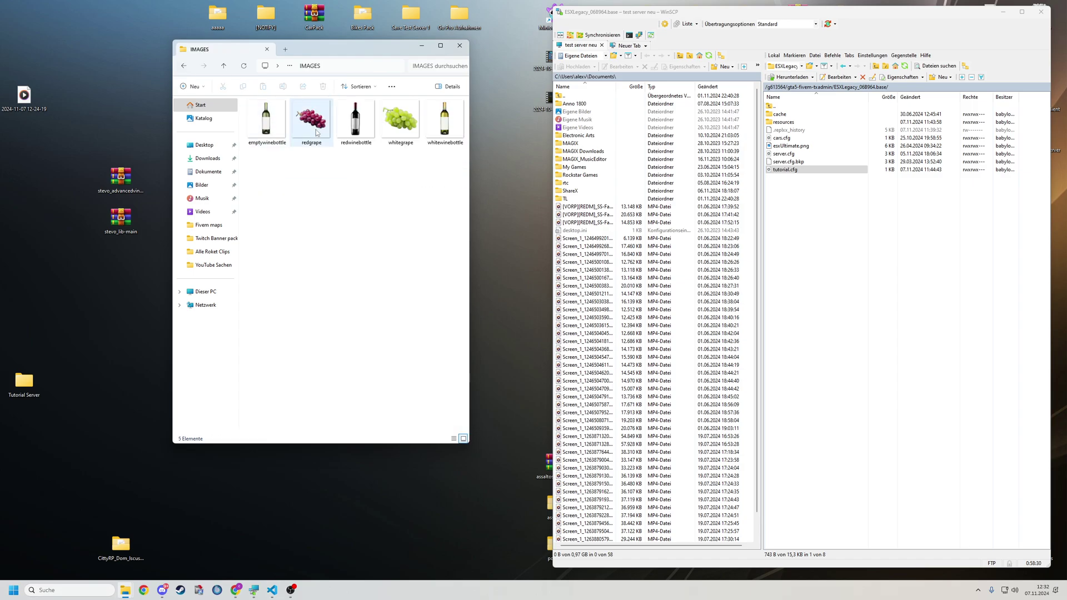
double_click(817, 122)
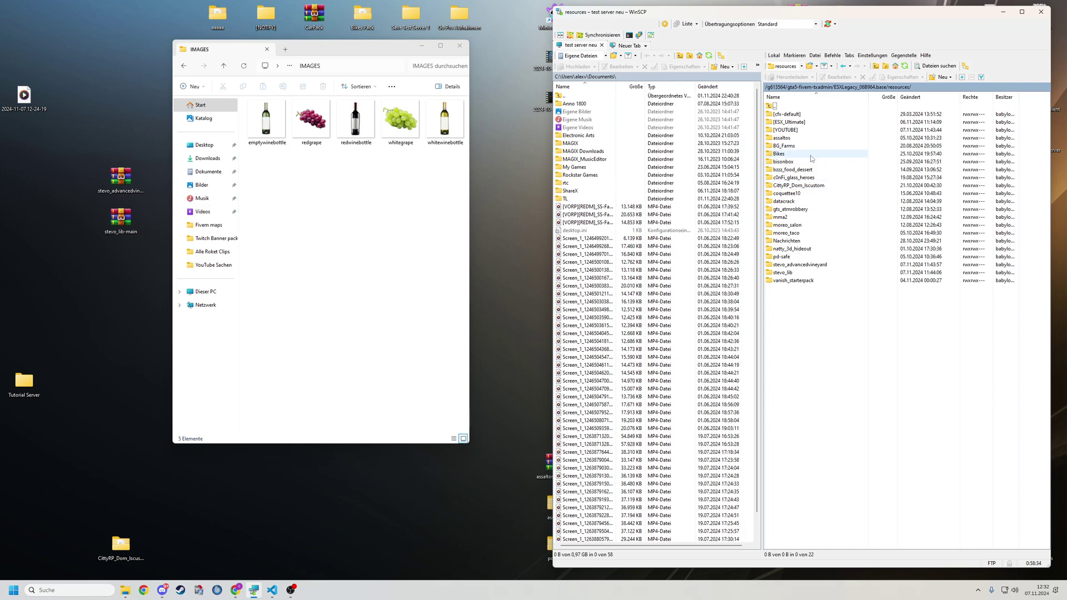
double_click(818, 122)
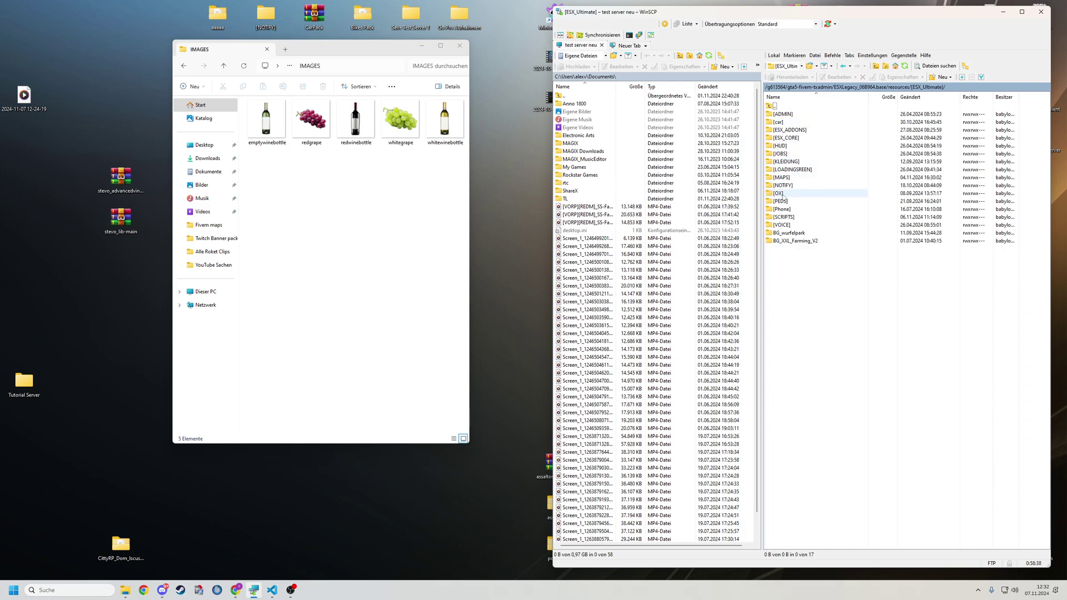
double_click(778, 193)
double_click(810, 129)
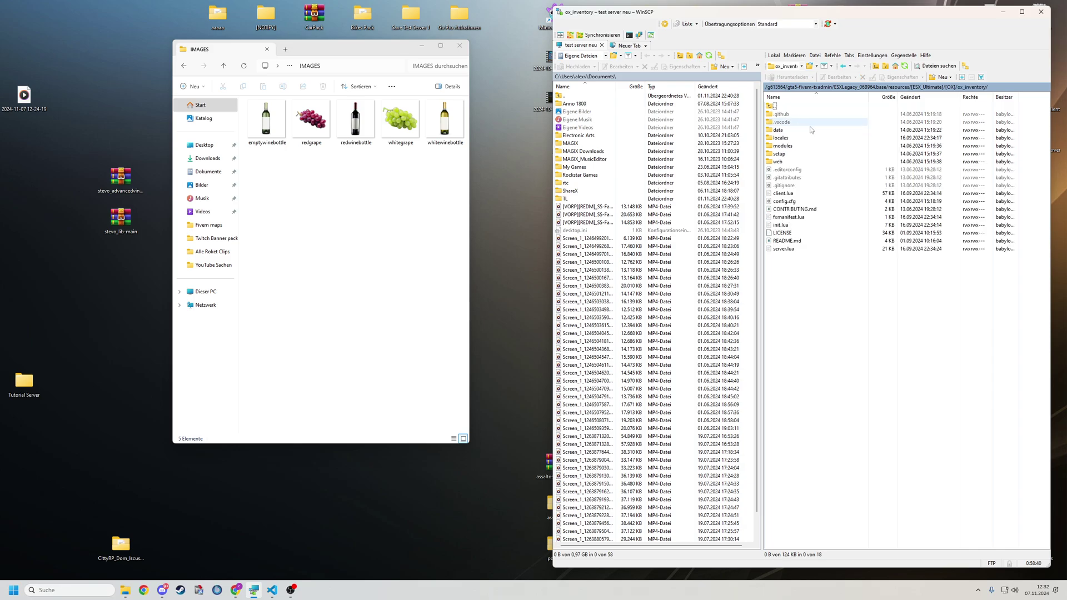
double_click(789, 161)
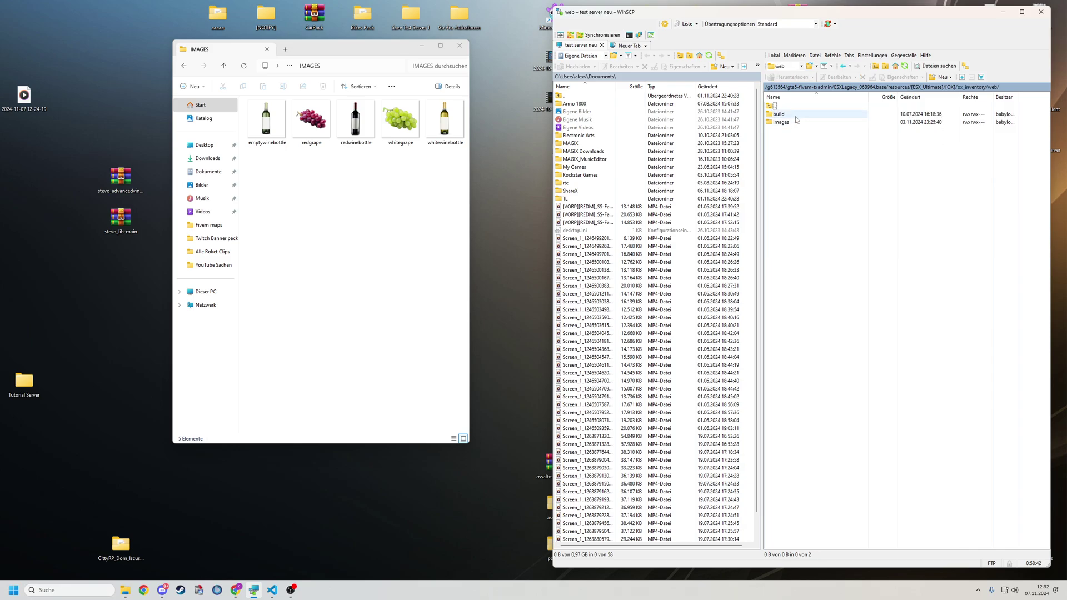
double_click(784, 114)
Step: Try to copy the five item images into ox_inventory/web/images, and go back to the local [traubenjob] folder
left_click_drag(281, 181, 466, 108)
left_click_drag(916, 269, 356, 123)
left_click(183, 66)
left_click(183, 66)
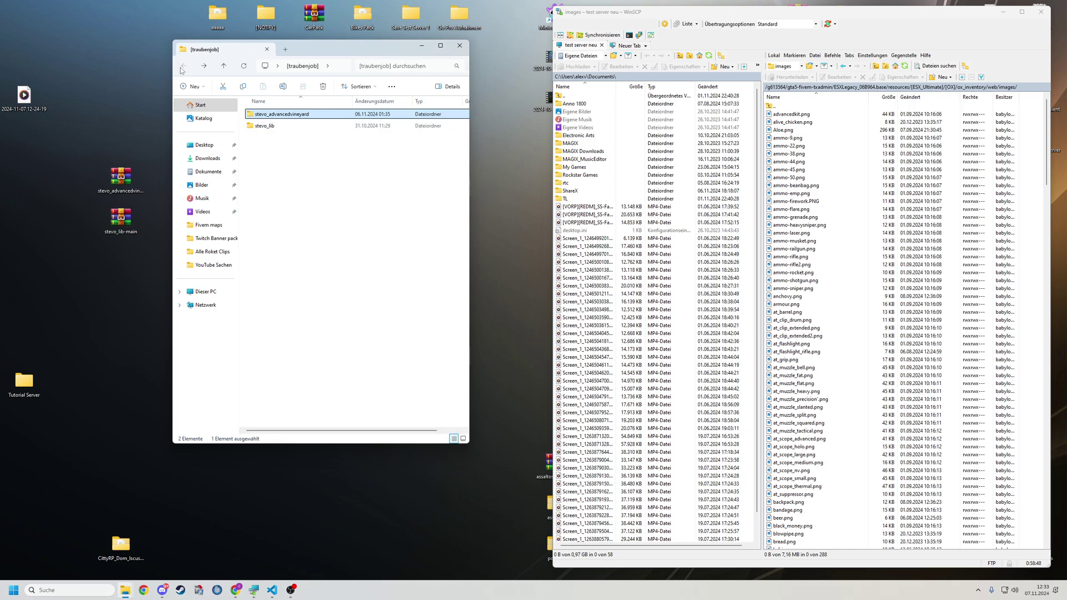
Step: Go up to ox_inventory on the server and open the local stevo_advancedvineyard config.lua at its beginning in a maximized editor
double_click(309, 114)
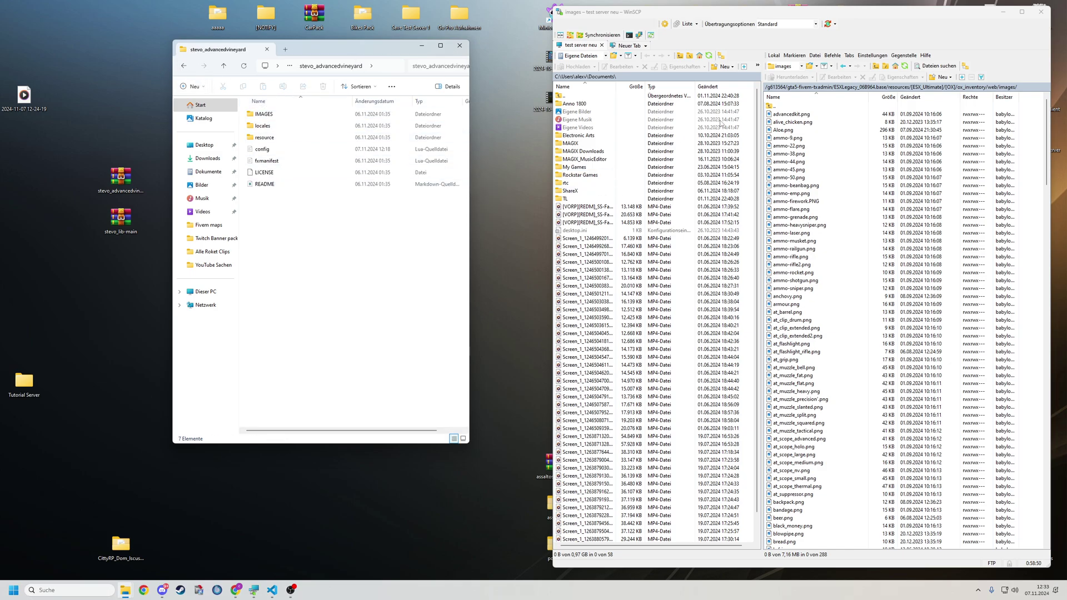
key("BackSpace")
key("BackSpace")
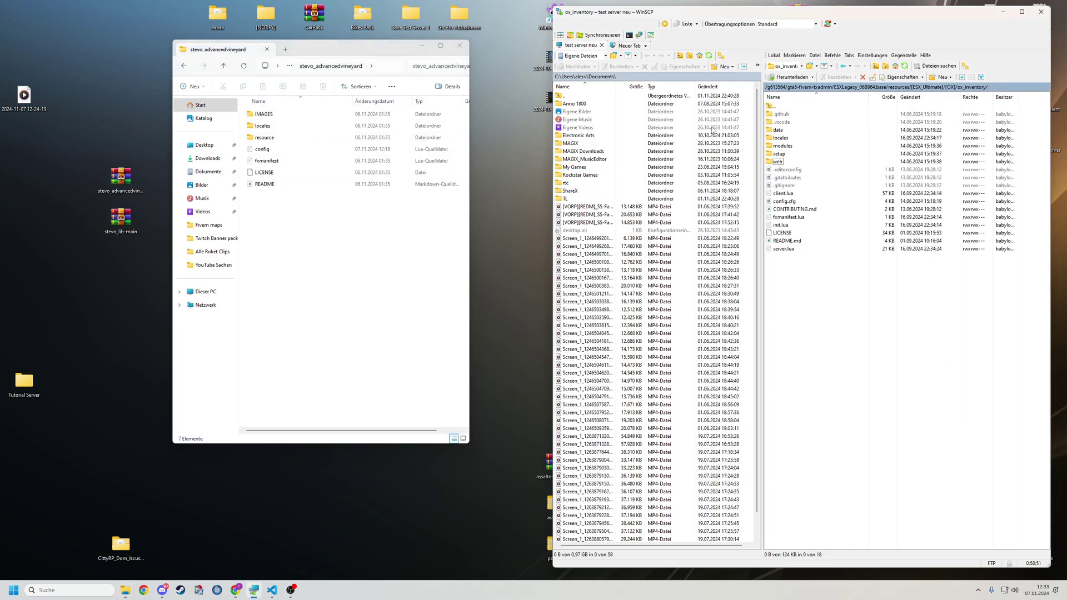
double_click(267, 150)
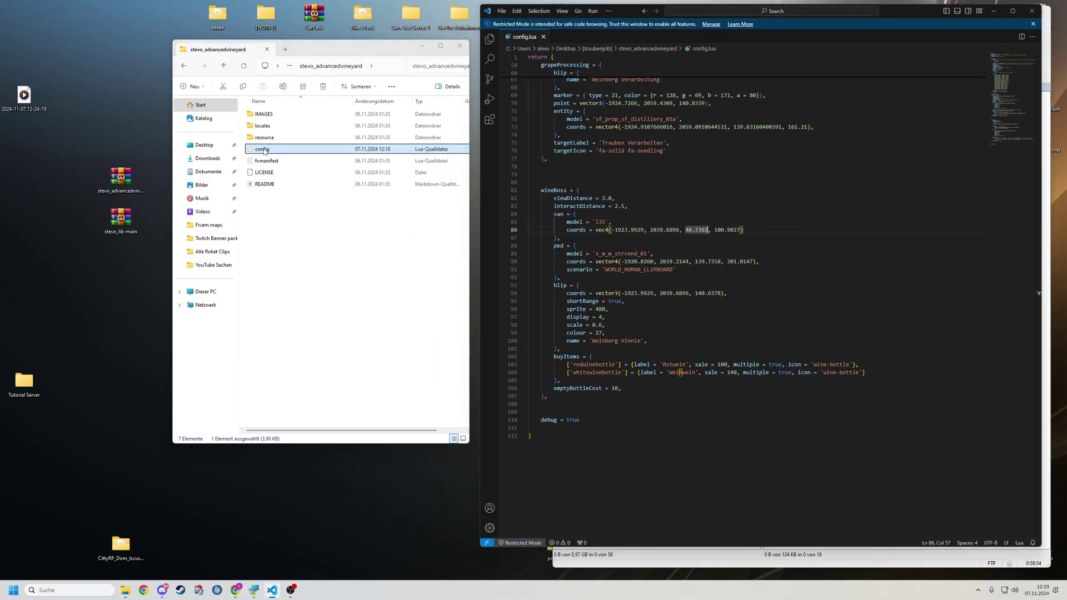
scroll(747, 262, "up", 20)
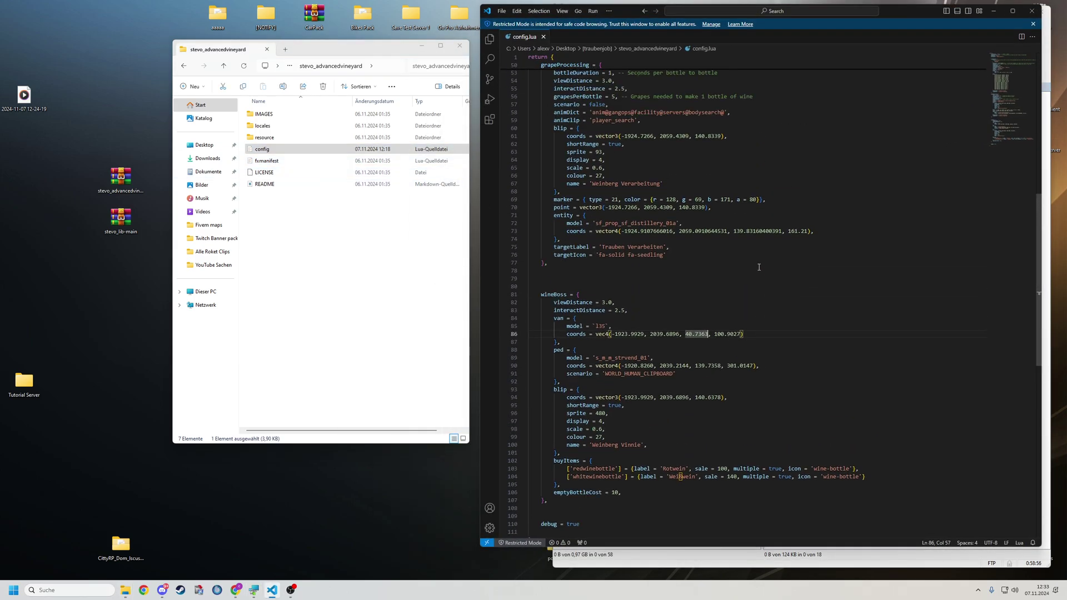
scroll(770, 311, "up", 3)
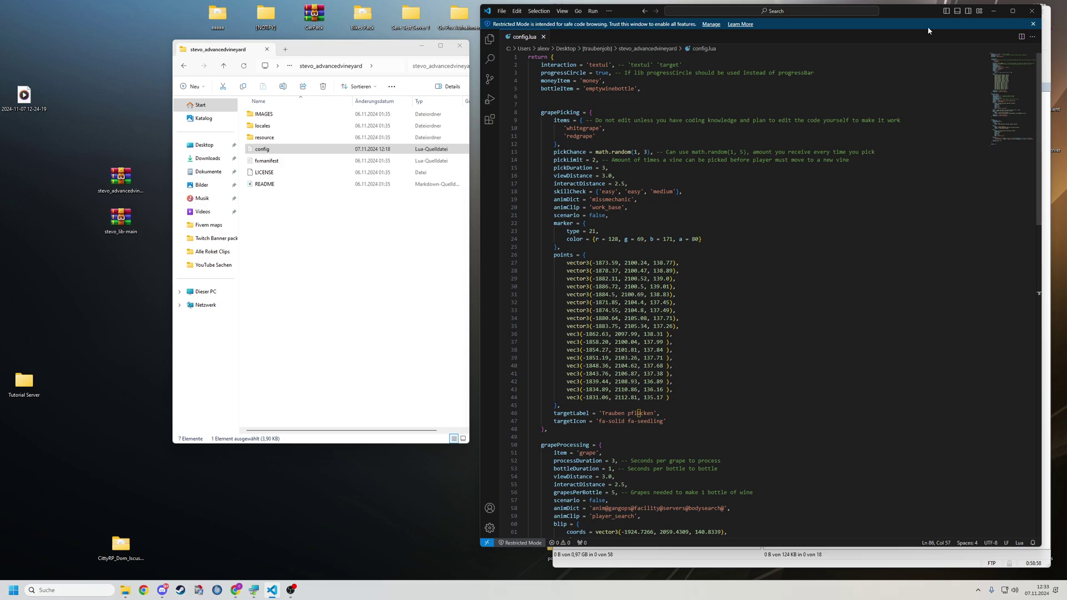
double_click(913, 13)
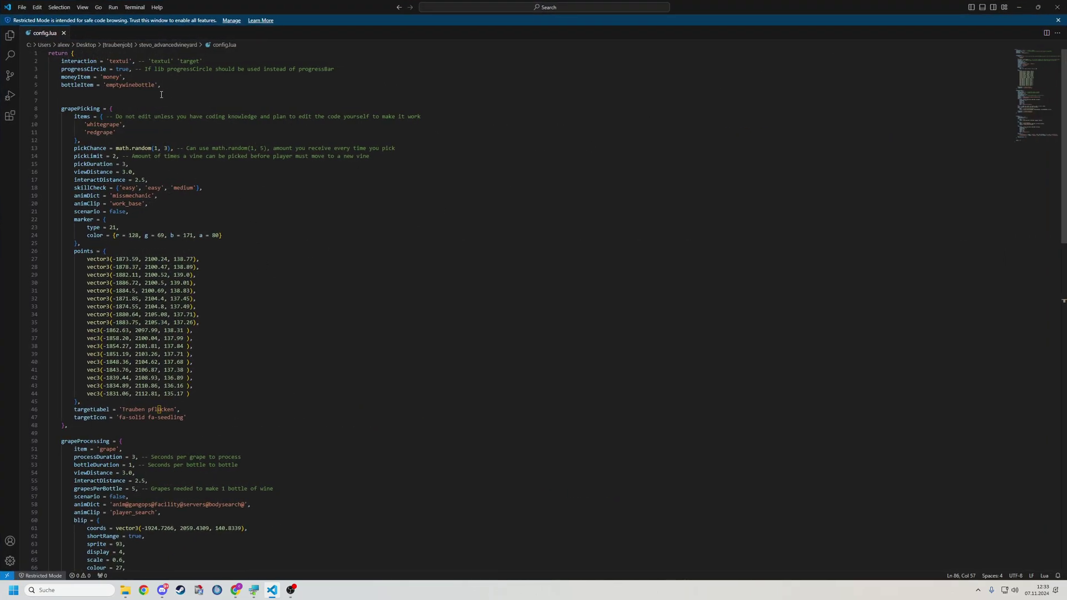
Step: Review the grapePicking point coordinates and the grapeProcessing settings in config.lua
scroll(160, 234, "down", 5)
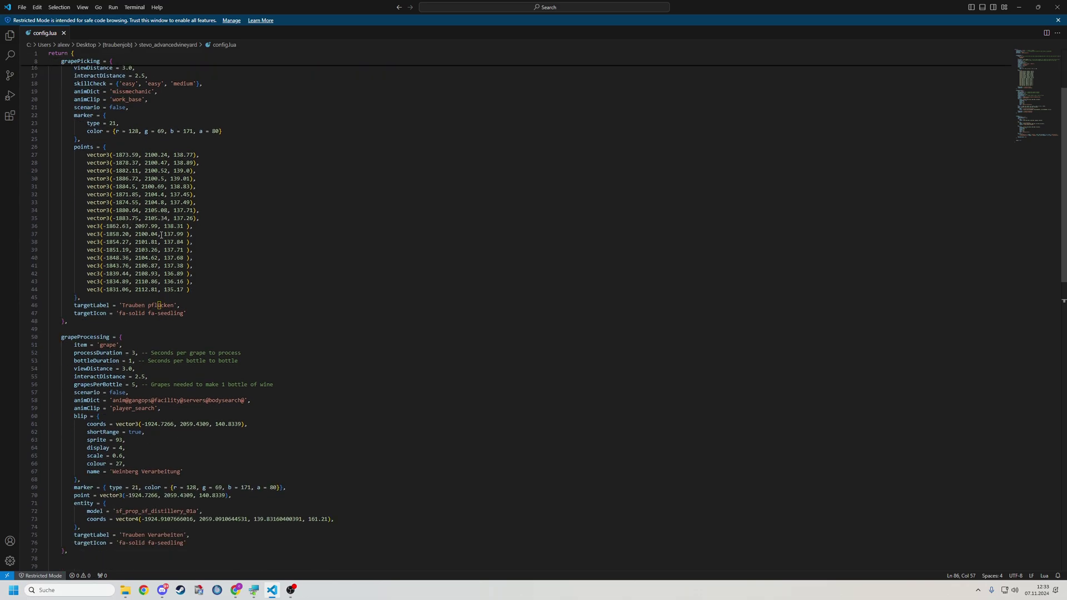
left_click_drag(205, 289, 83, 156)
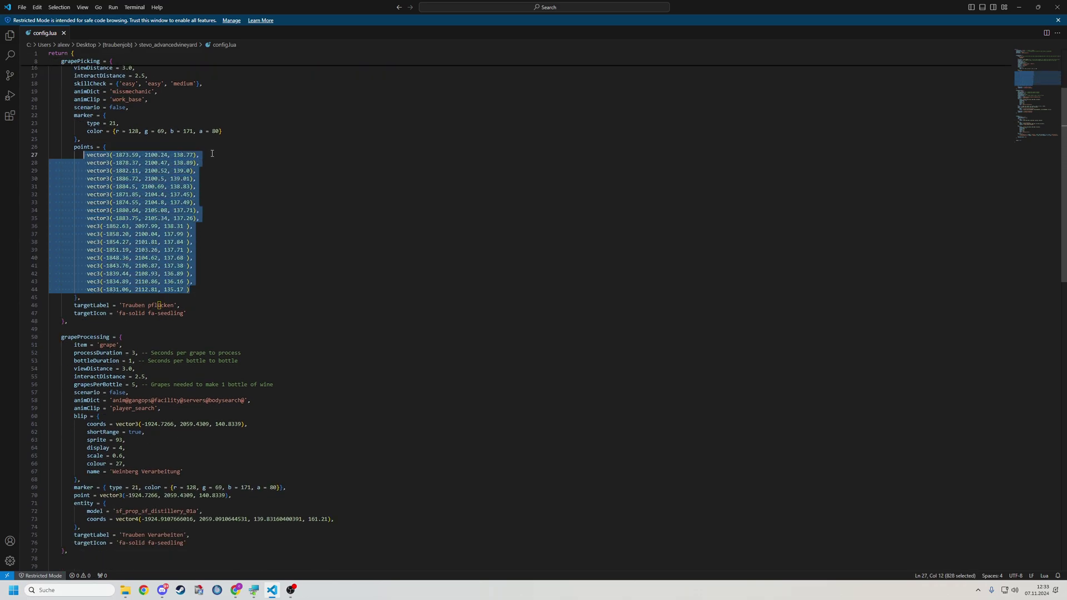
left_click(233, 206)
scroll(211, 250, "down", 10)
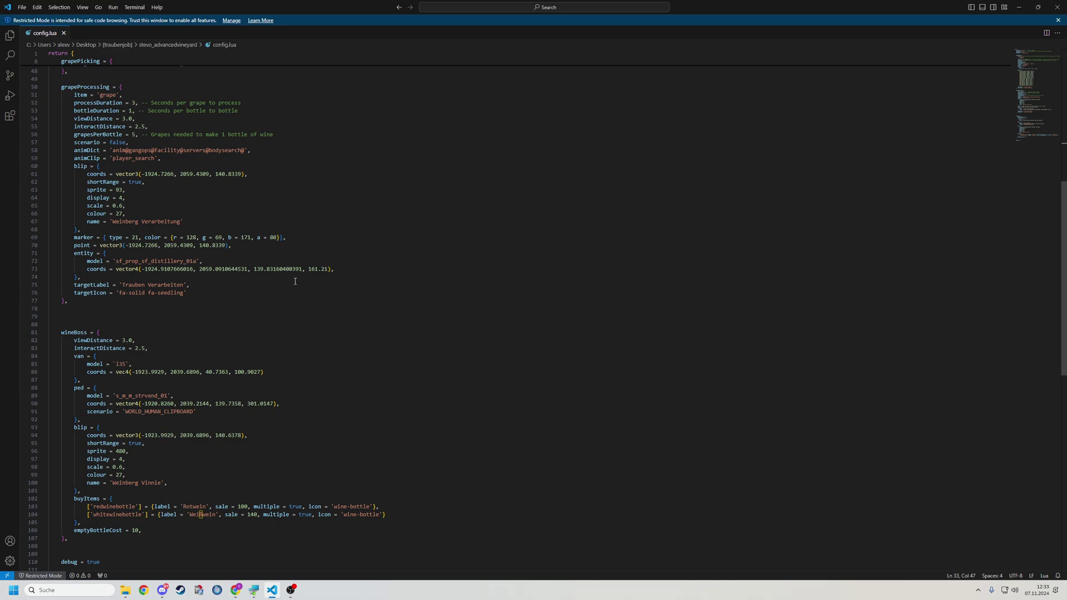
Step: Review the wineBoss van and ped settings in config.lua and close the editor
scroll(167, 311, "down", 5)
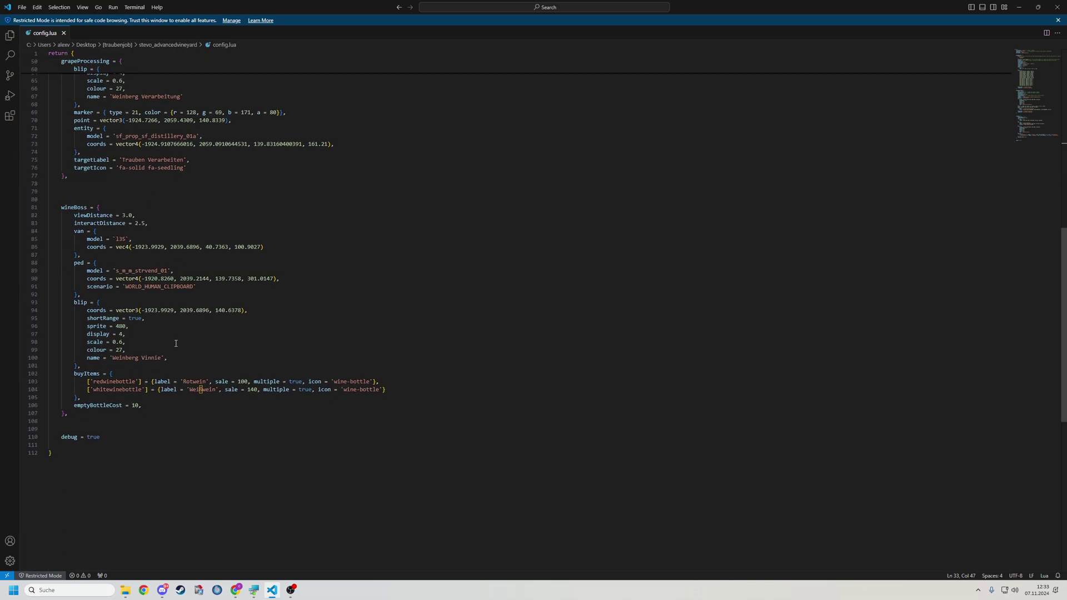
left_click_drag(72, 231, 277, 252)
left_click(286, 252)
left_click_drag(194, 286, 76, 268)
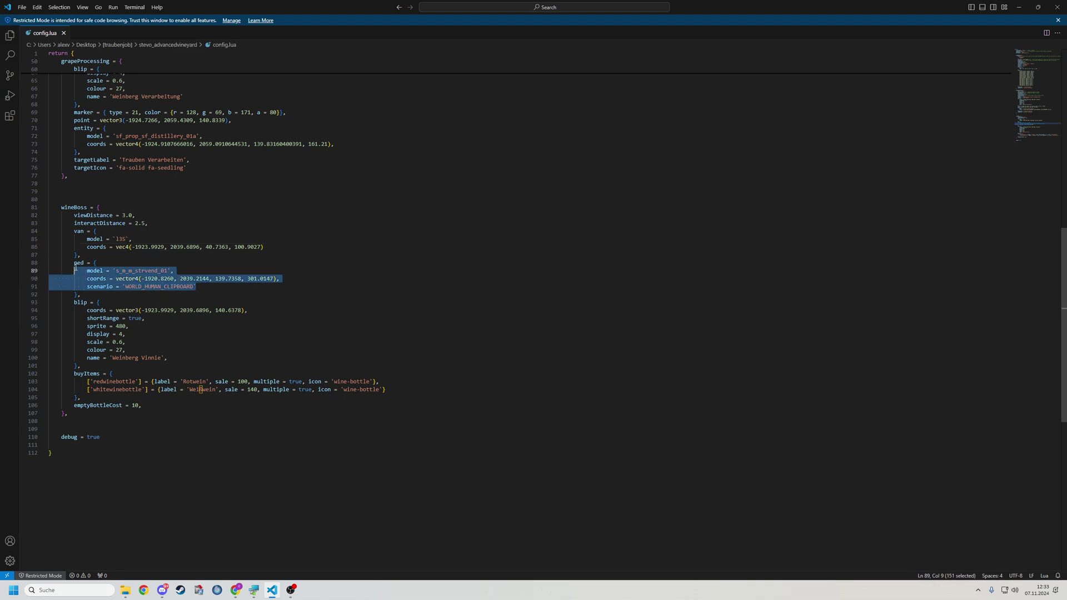
left_click(289, 282)
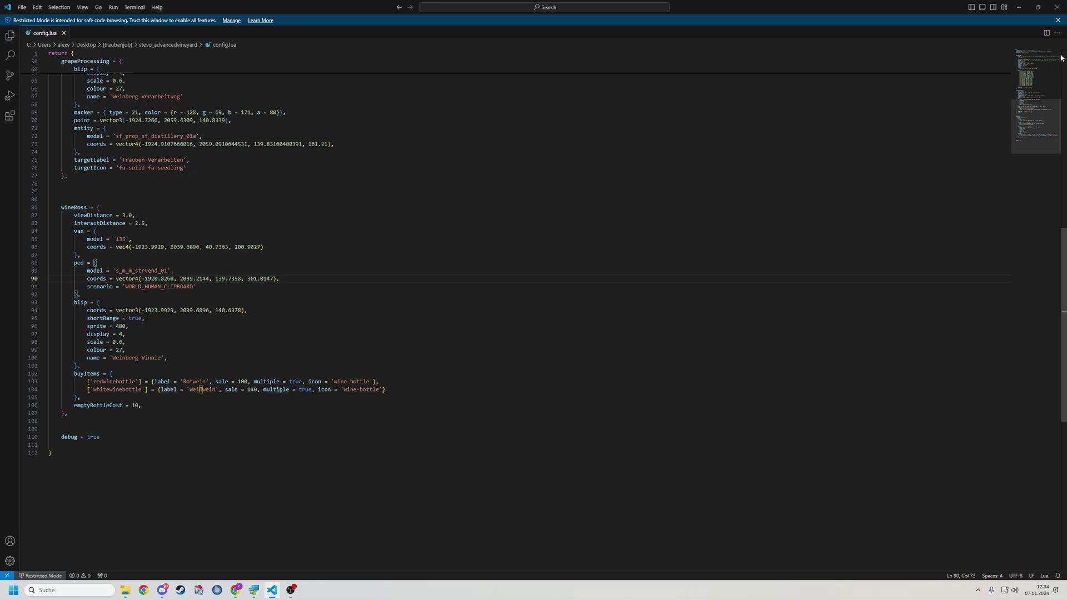
left_click(1057, 6)
Step: Review the notify, progress and menu texts in locales/en.json, and close the editor and the stevo_advancedvineyard folder
double_click(266, 127)
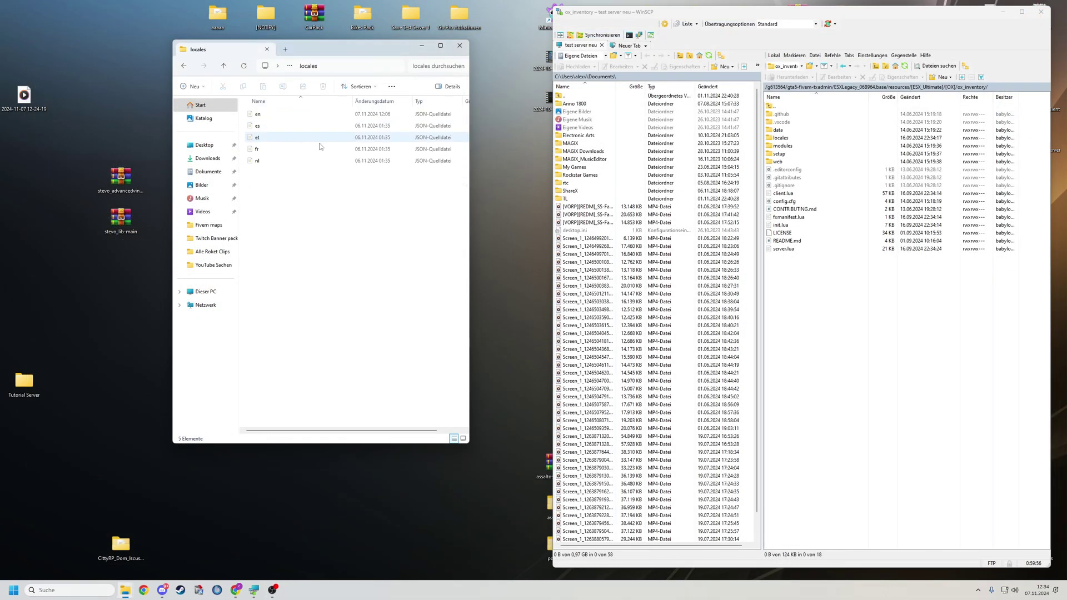
double_click(261, 115)
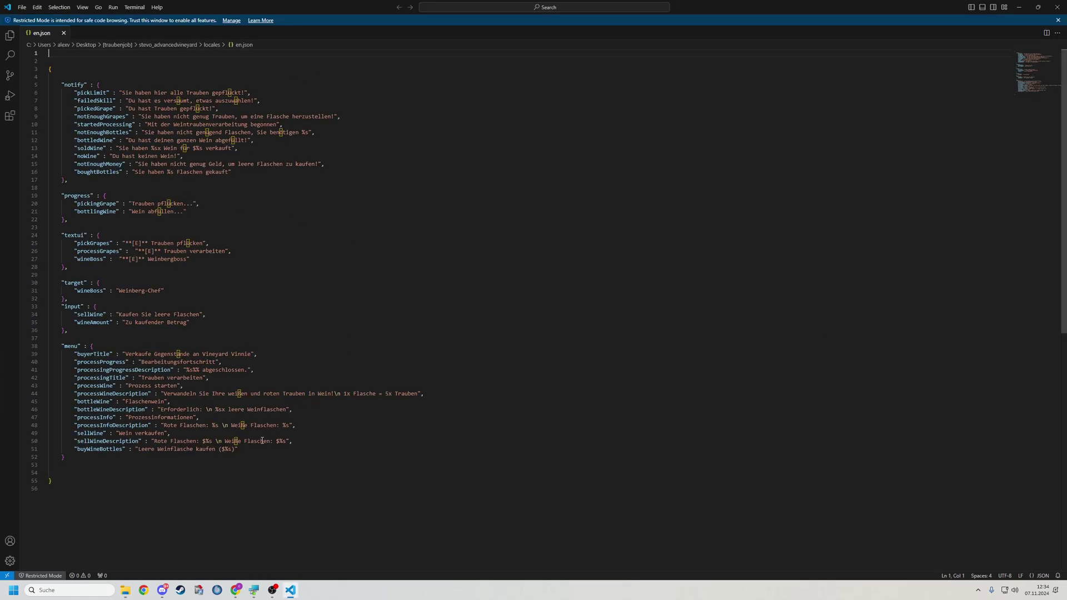
left_click_drag(250, 449, 70, 84)
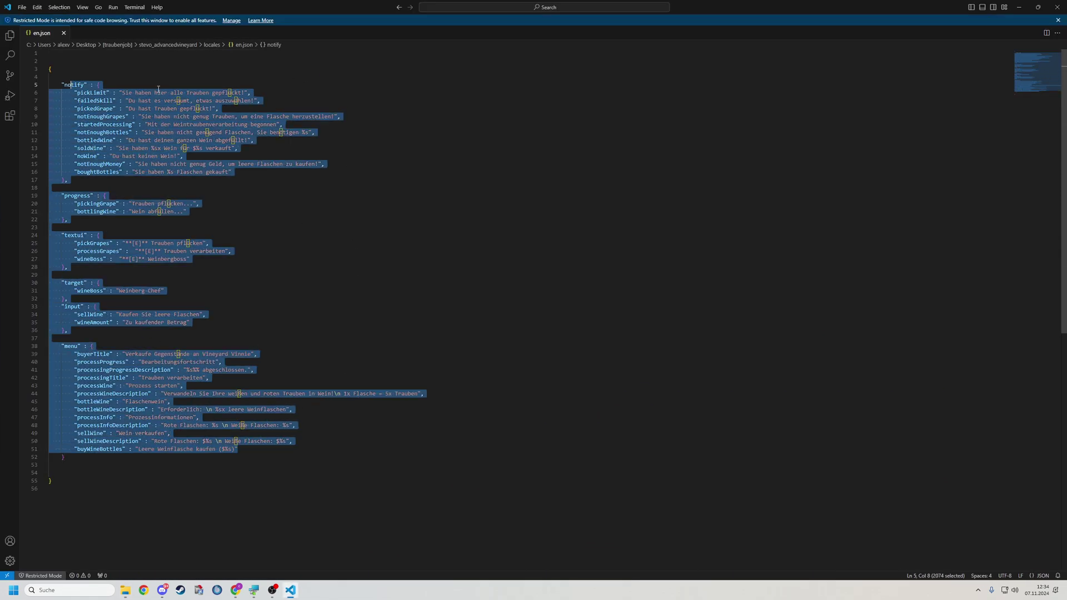
left_click(433, 100)
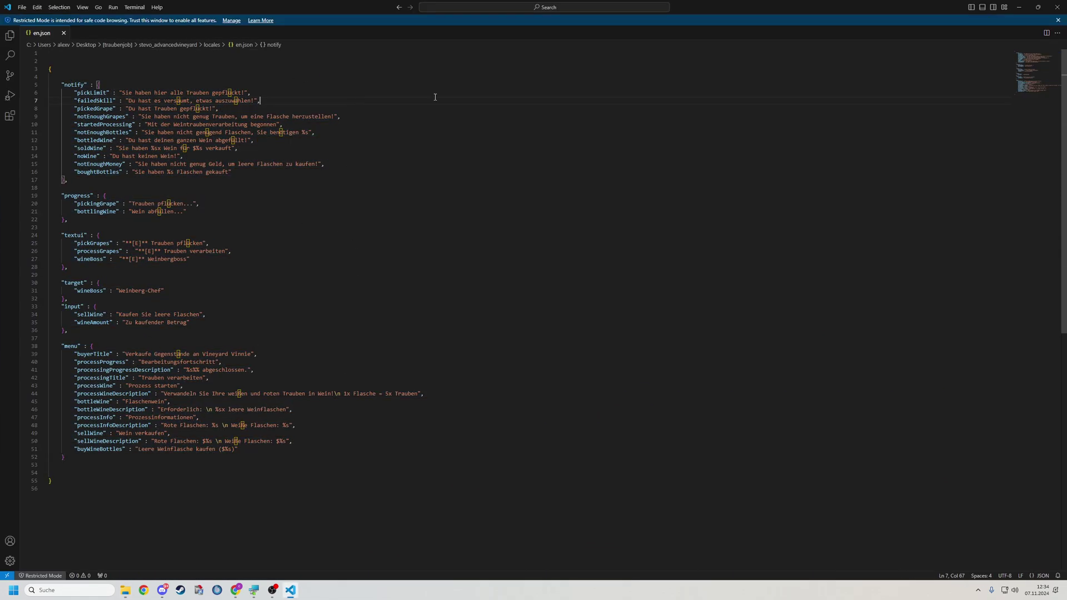
left_click(1056, 8)
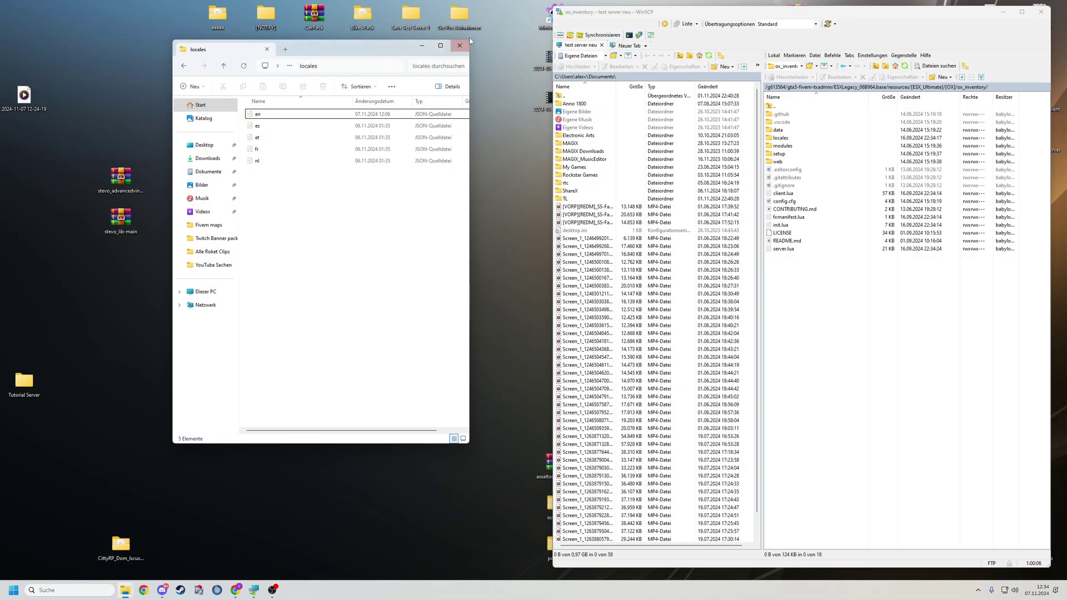
left_click(184, 66)
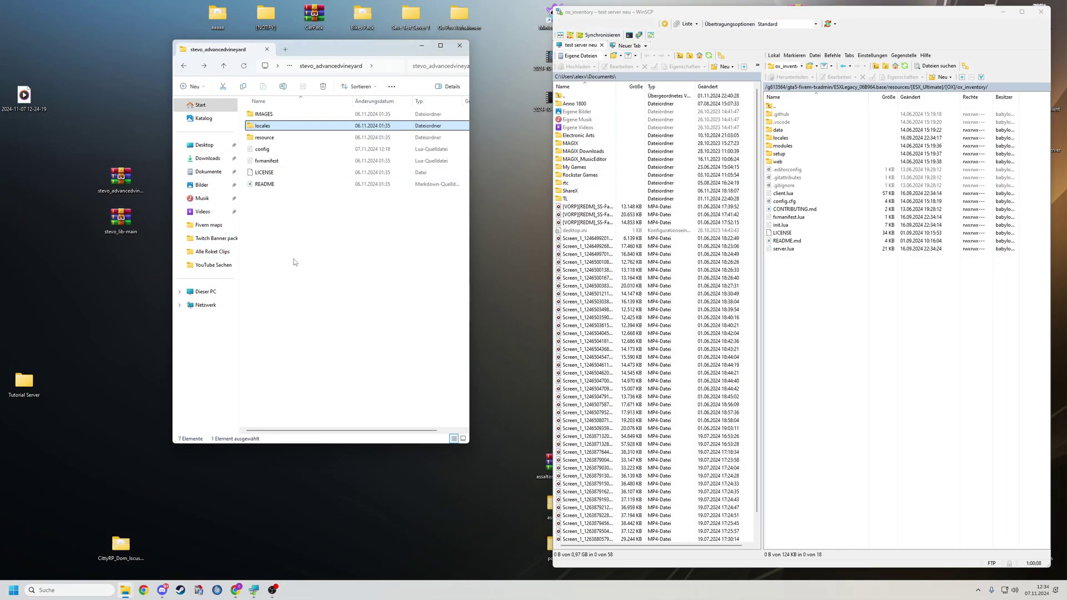
left_click(465, 45)
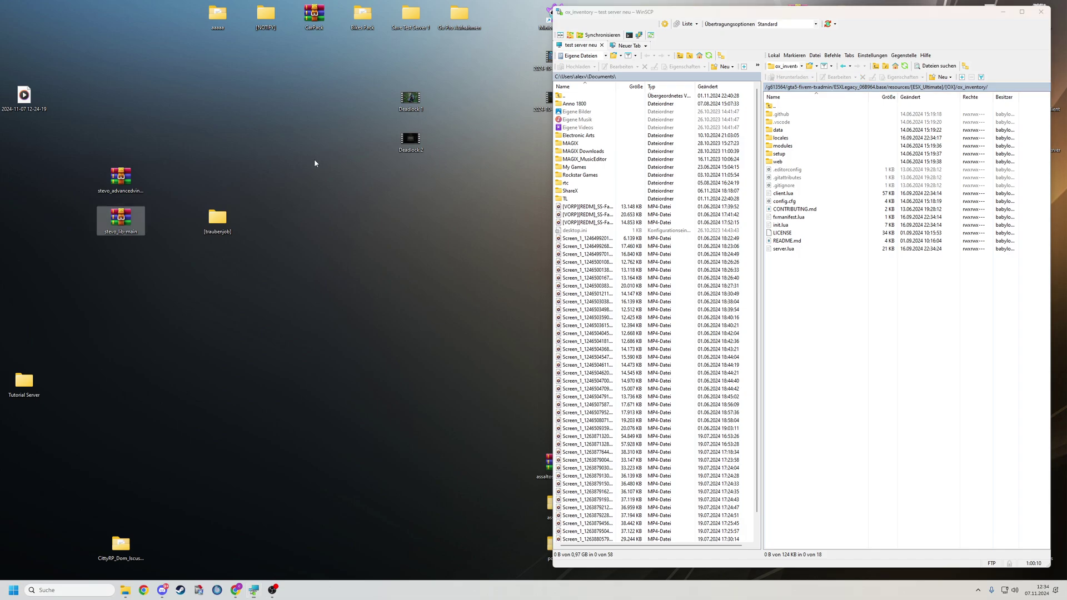